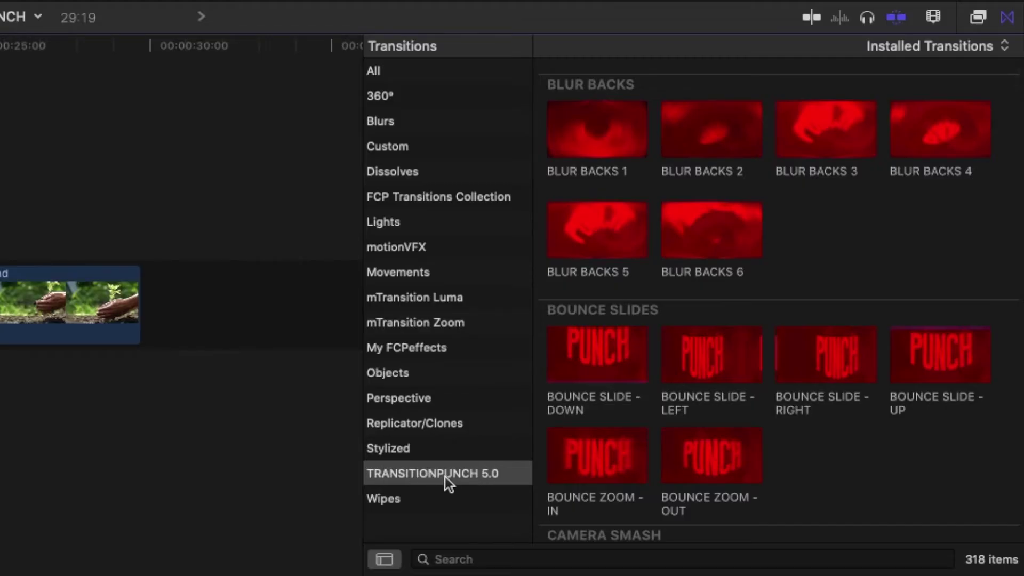
{"action": "scroll", "coordinate": [715, 291], "scroll_direction": "down", "scroll_amount": 20}
{"action": "scroll", "coordinate": [739, 318], "scroll_direction": "down", "scroll_amount": 20}
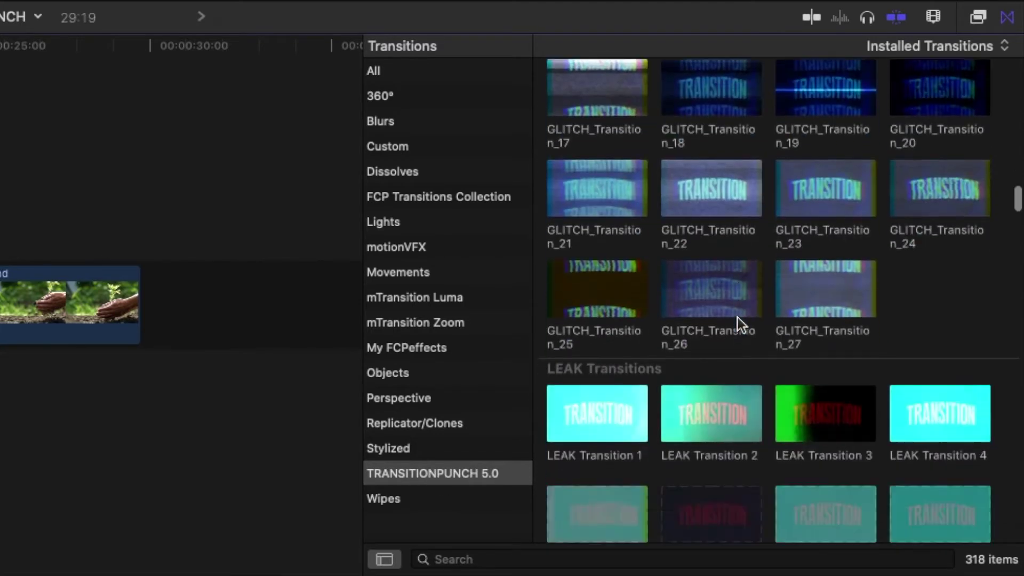
{"action": "scroll", "coordinate": [738, 325], "scroll_direction": "down", "scroll_amount": 20}
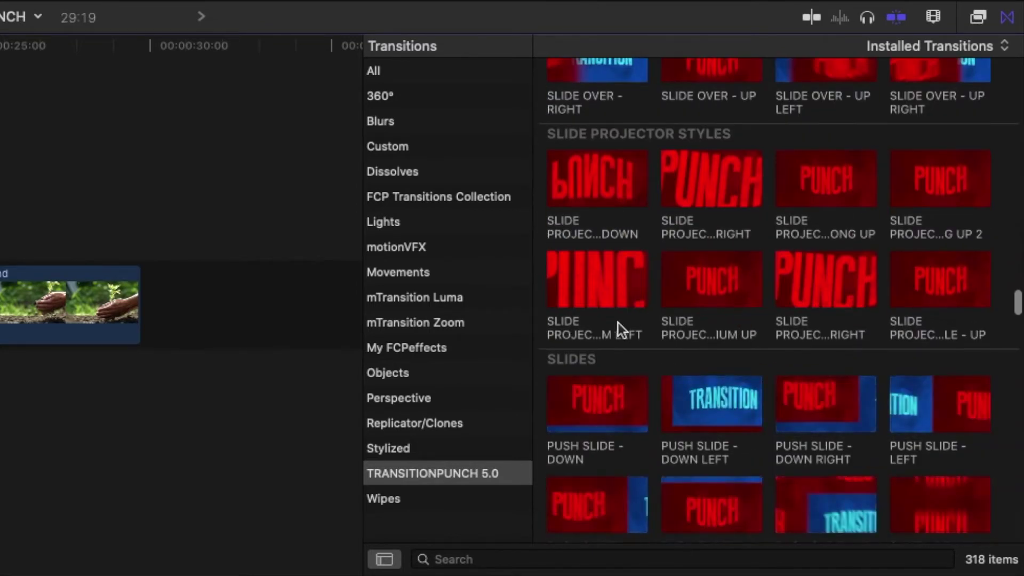
{"action": "scroll", "coordinate": [705, 340], "scroll_direction": "down", "scroll_amount": 5}
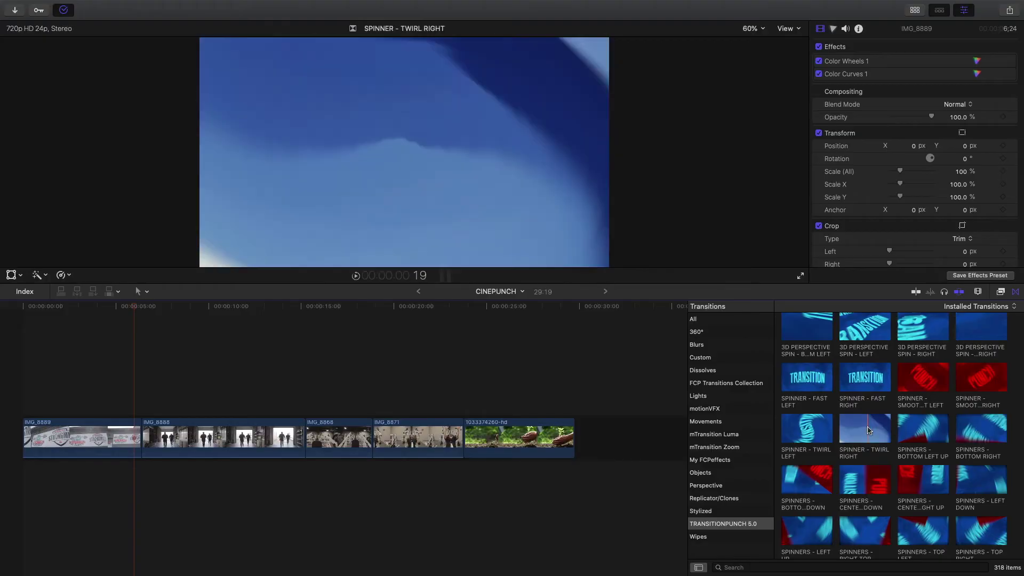
{"action": "left_click_drag", "start_coordinate": [869, 431], "coordinate": [142, 439]}
{"action": "left_click", "coordinate": [119, 408]}
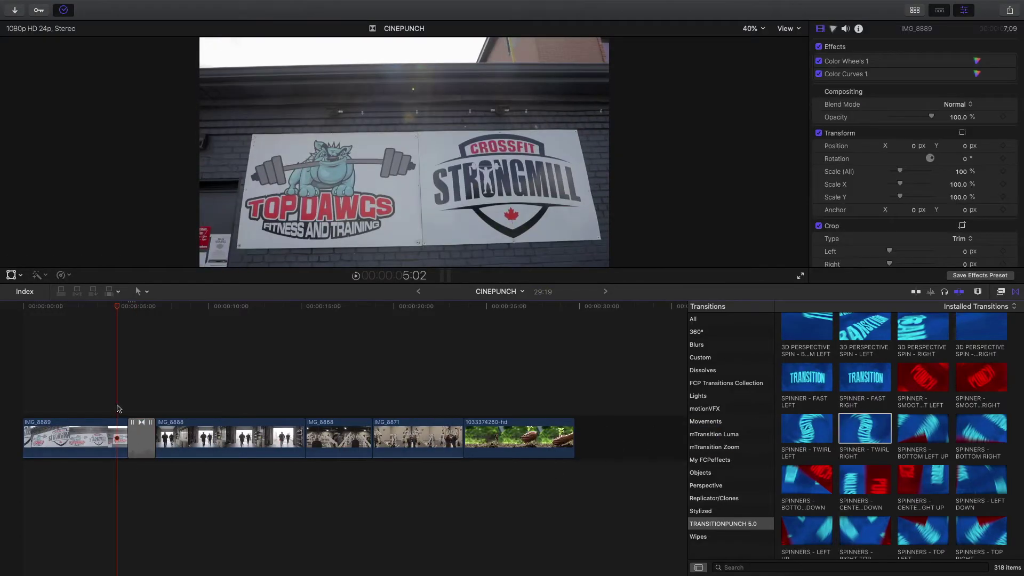
{"action": "key", "text": "space"}
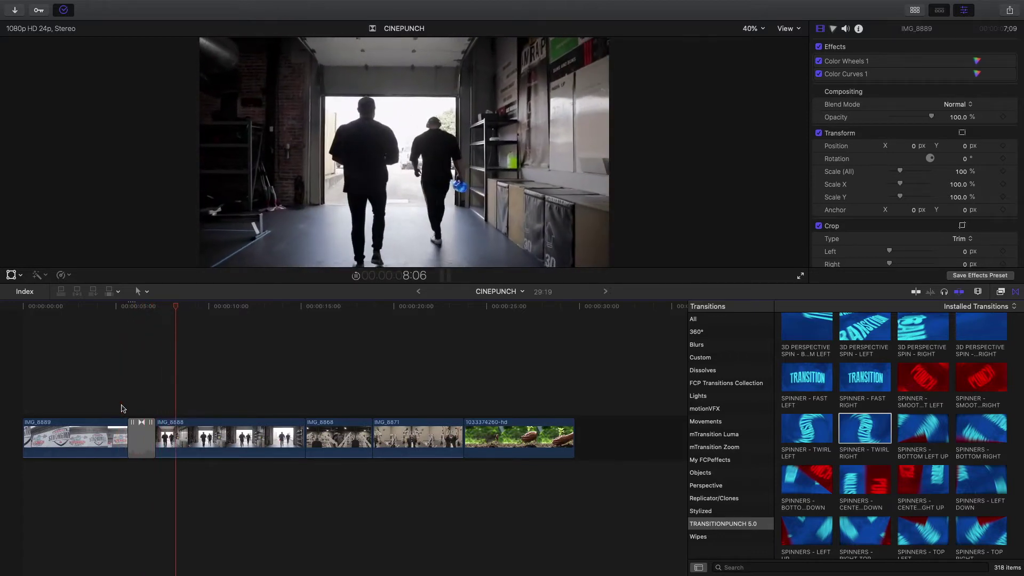
{"action": "key", "text": "space"}
{"action": "left_click", "coordinate": [135, 408]}
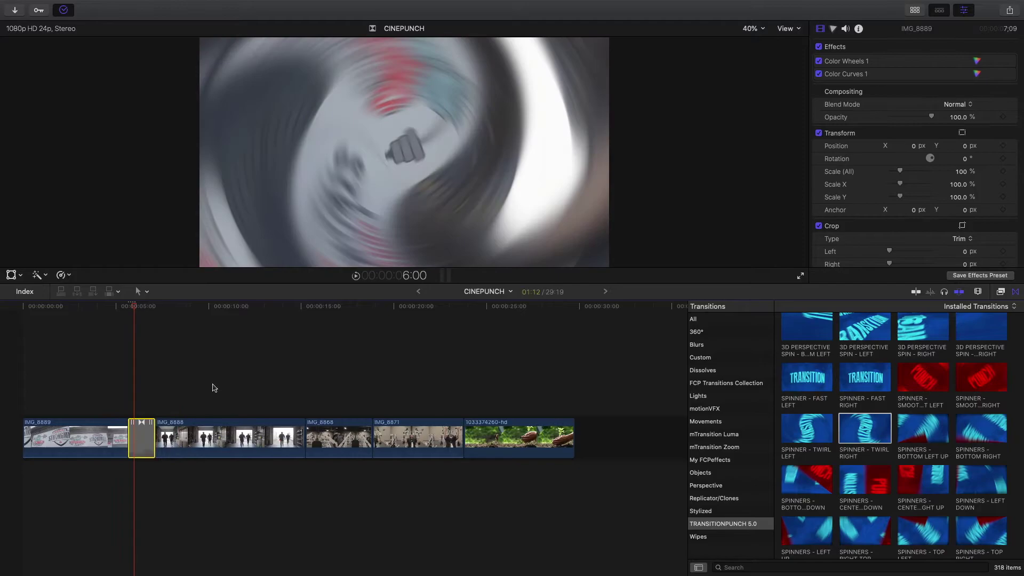
{"action": "left_click", "coordinate": [138, 433]}
{"action": "left_click_drag", "start_coordinate": [293, 377], "coordinate": [280, 379]}
{"action": "left_click", "coordinate": [245, 338]}
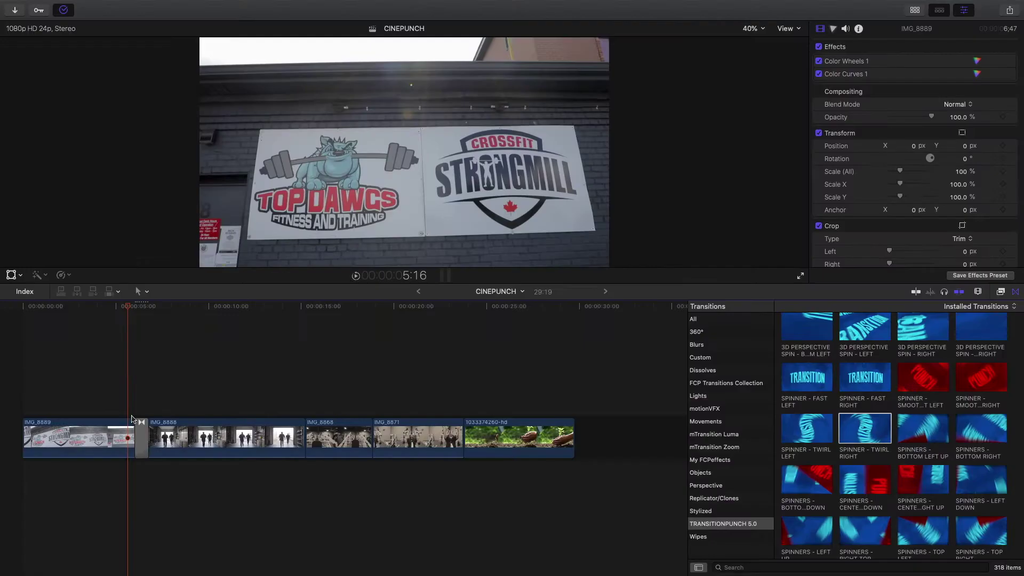
{"action": "key", "text": "space"}
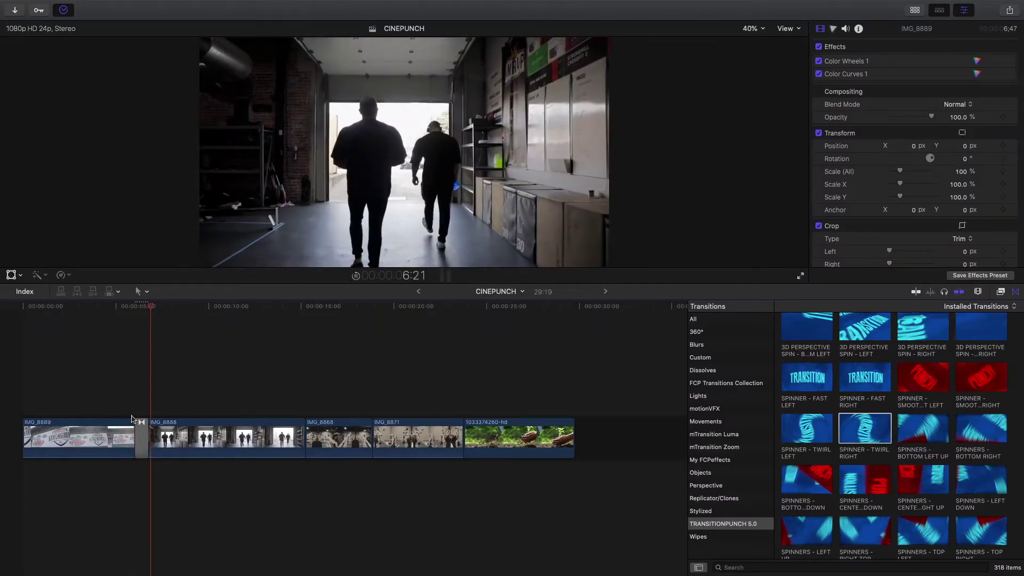
{"action": "key", "text": "space"}
{"action": "left_click", "coordinate": [147, 434]}
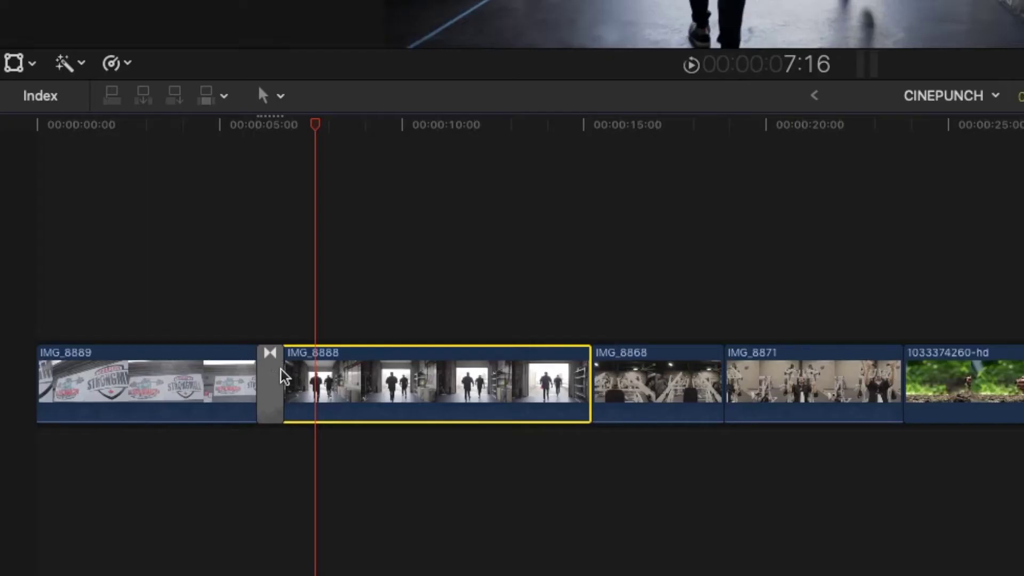
{"action": "left_click", "coordinate": [280, 375]}
{"action": "left_click_drag", "start_coordinate": [280, 368], "coordinate": [366, 366]}
{"action": "left_click", "coordinate": [131, 317]}
{"action": "key", "text": "space"}
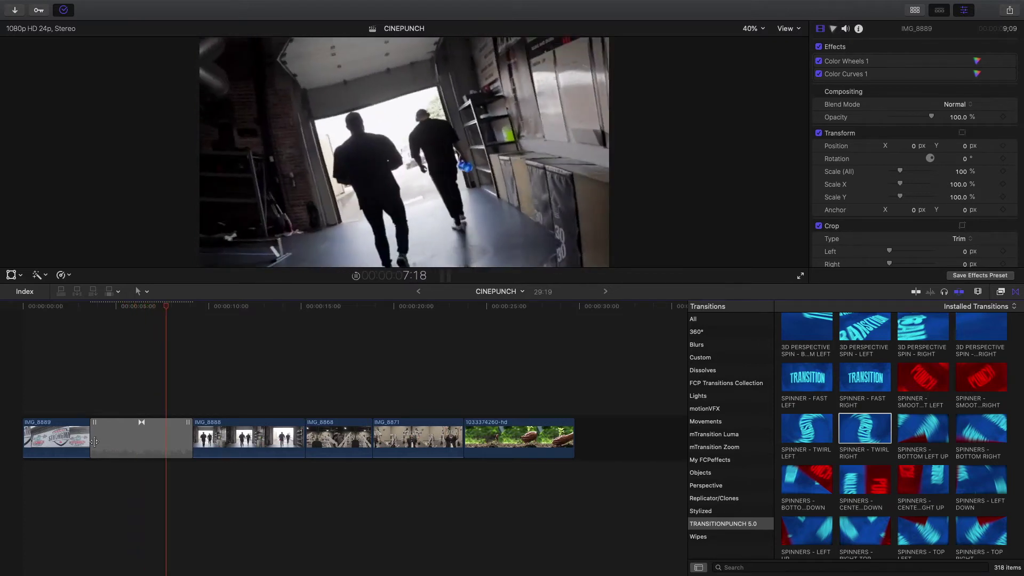
{"action": "key", "text": "super+z"}
Step: Place Shakey Slides - Zoom In on the IMG_8889/IMG_8888 cut and play it back
{"action": "scroll", "coordinate": [853, 406], "scroll_direction": "down", "scroll_amount": 10}
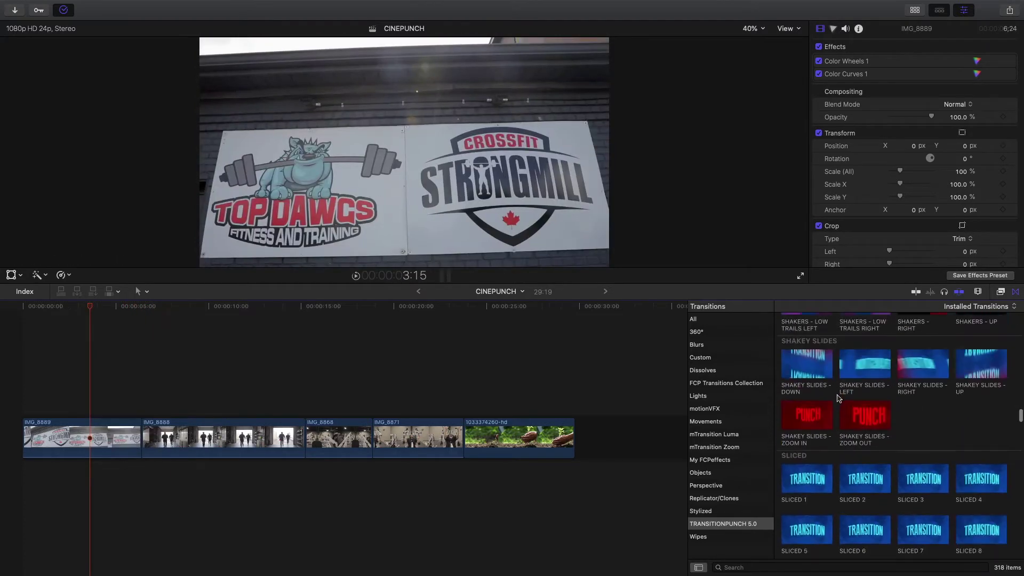
{"action": "left_click_drag", "start_coordinate": [809, 426], "coordinate": [187, 454]}
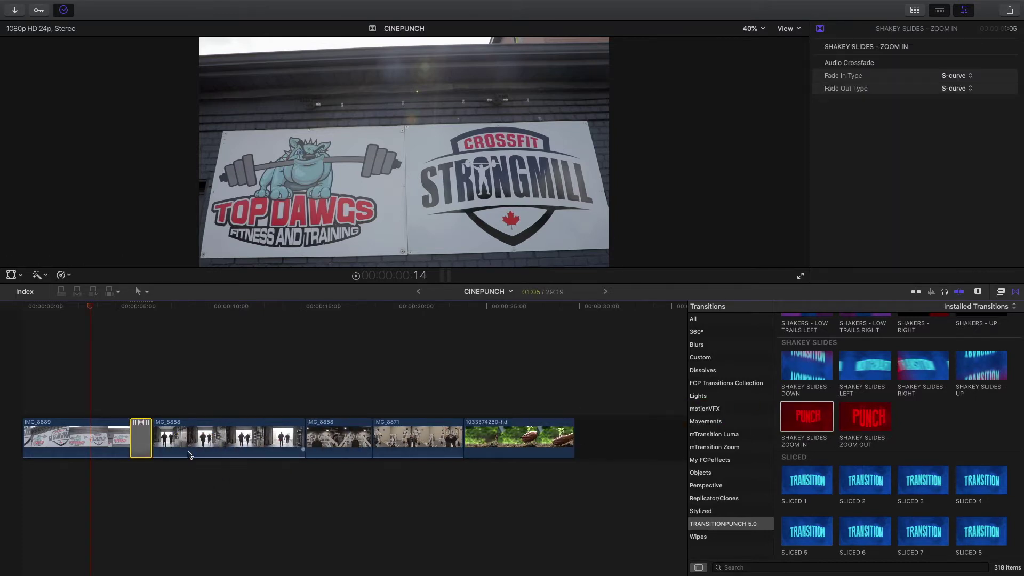
{"action": "key", "text": "space"}
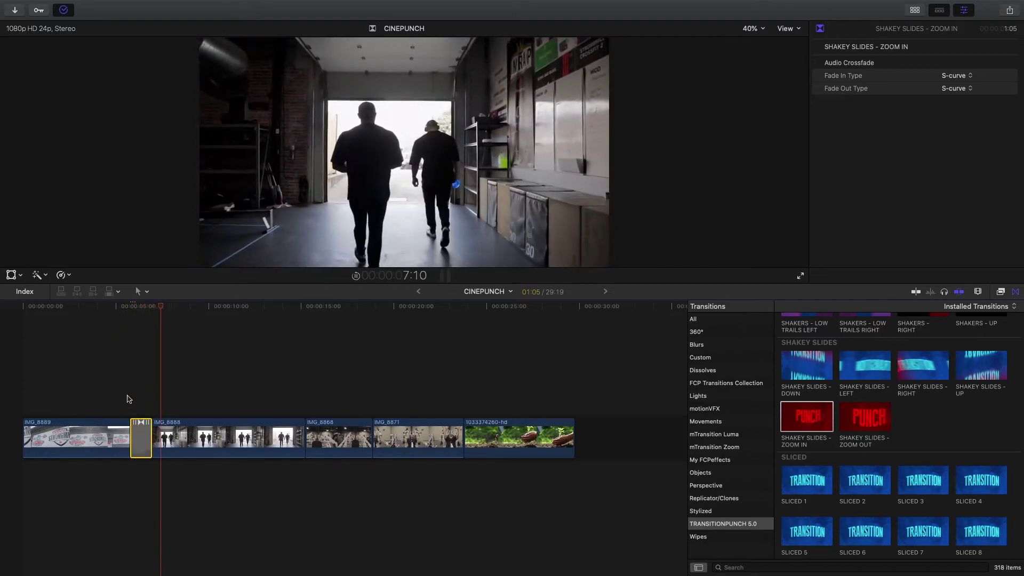
{"action": "key", "text": "space"}
{"action": "left_click", "coordinate": [144, 401]}
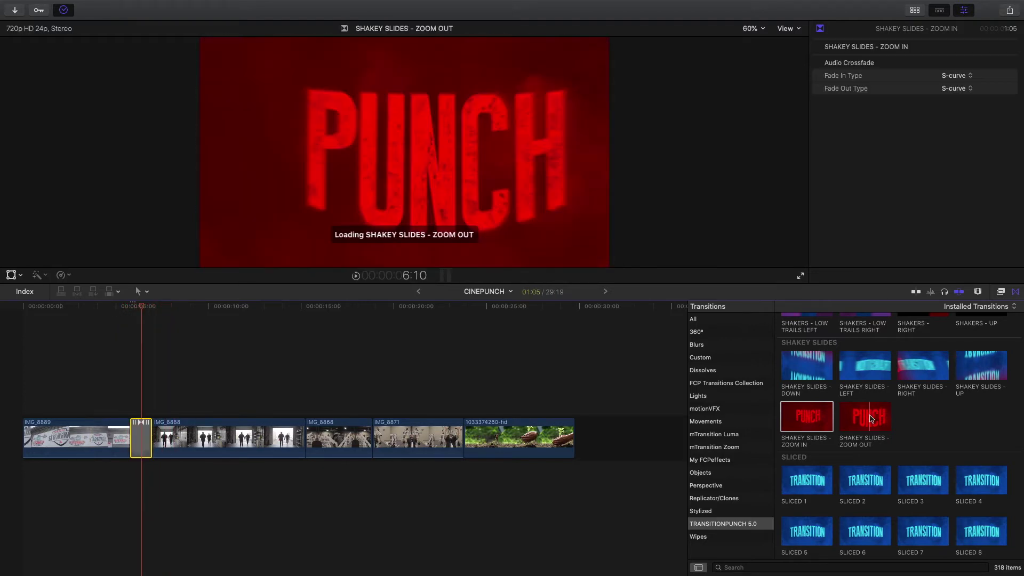
{"action": "scroll", "coordinate": [854, 414], "scroll_direction": "up", "scroll_amount": 10}
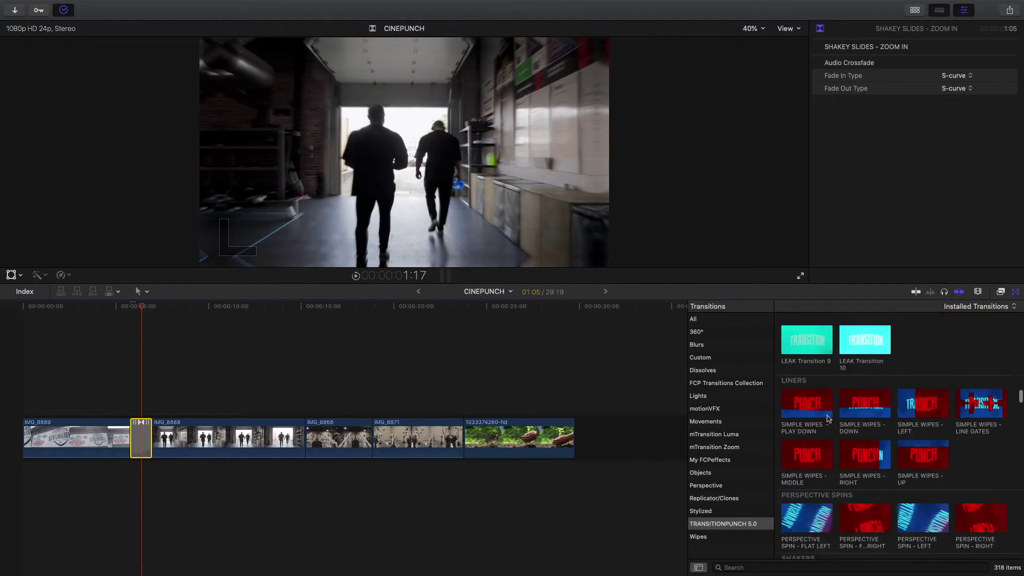
{"action": "scroll", "coordinate": [847, 409], "scroll_direction": "up", "scroll_amount": 2}
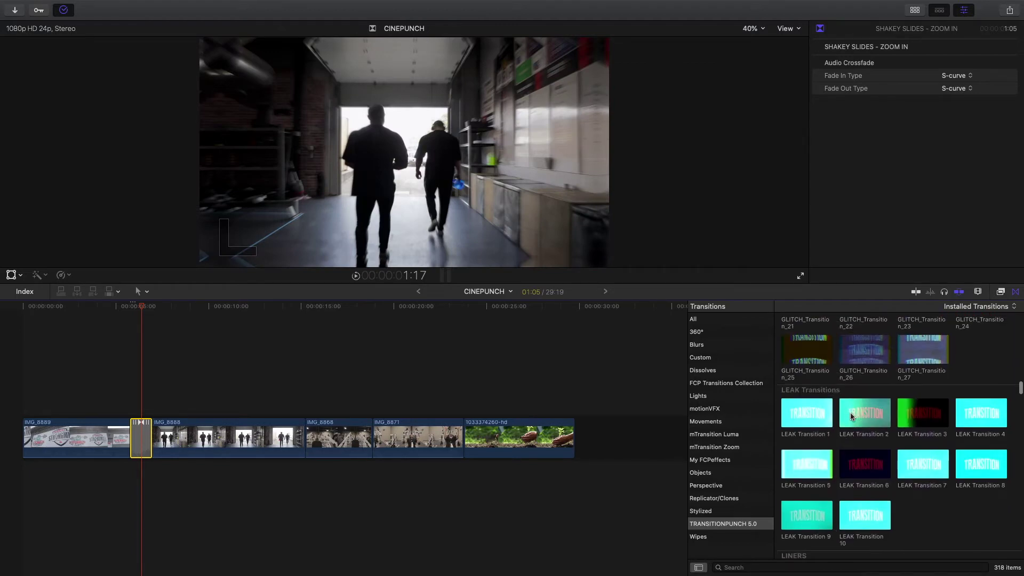
Step: Replace Shakey Slides with LEAK Transition 1, then add LEAK Transitions 5 and 4 at the next two cuts
{"action": "scroll", "coordinate": [833, 427], "scroll_direction": "down", "scroll_amount": 2}
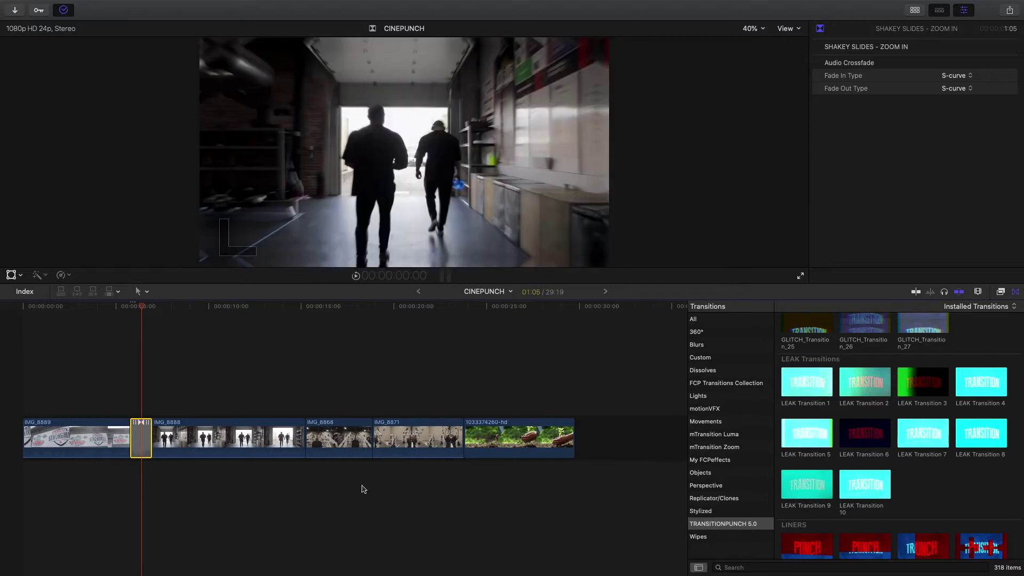
{"action": "key", "text": "Delete"}
{"action": "double_click", "coordinate": [815, 383]}
{"action": "left_click_drag", "start_coordinate": [812, 426], "coordinate": [305, 435]}
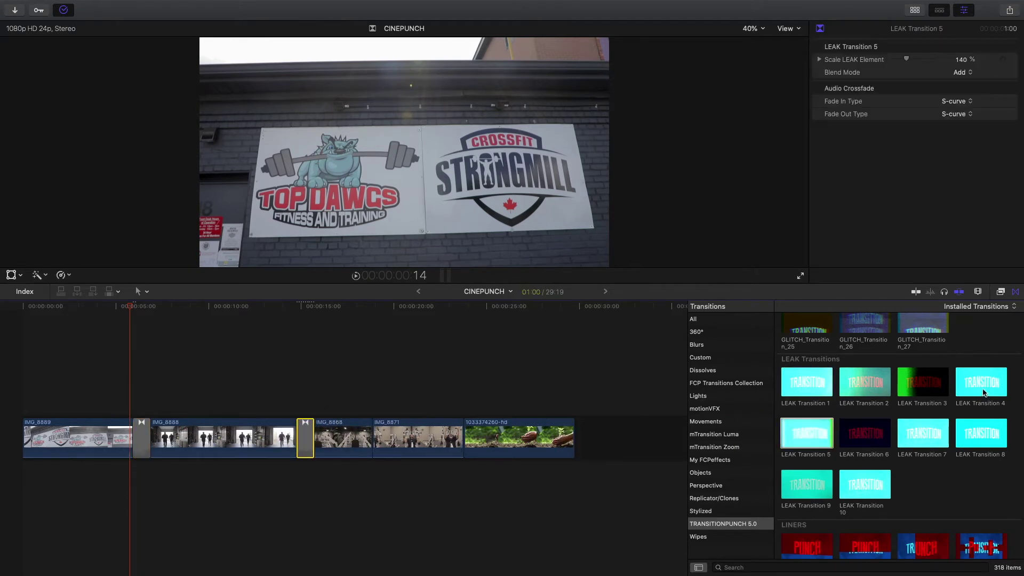
{"action": "left_click_drag", "start_coordinate": [985, 393], "coordinate": [395, 435]}
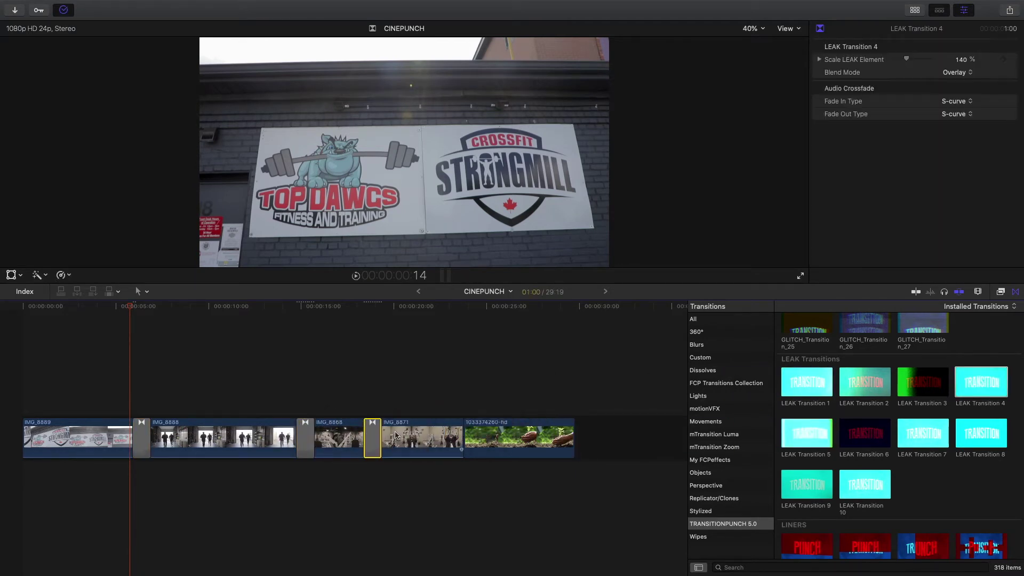
{"action": "left_click", "coordinate": [119, 367]}
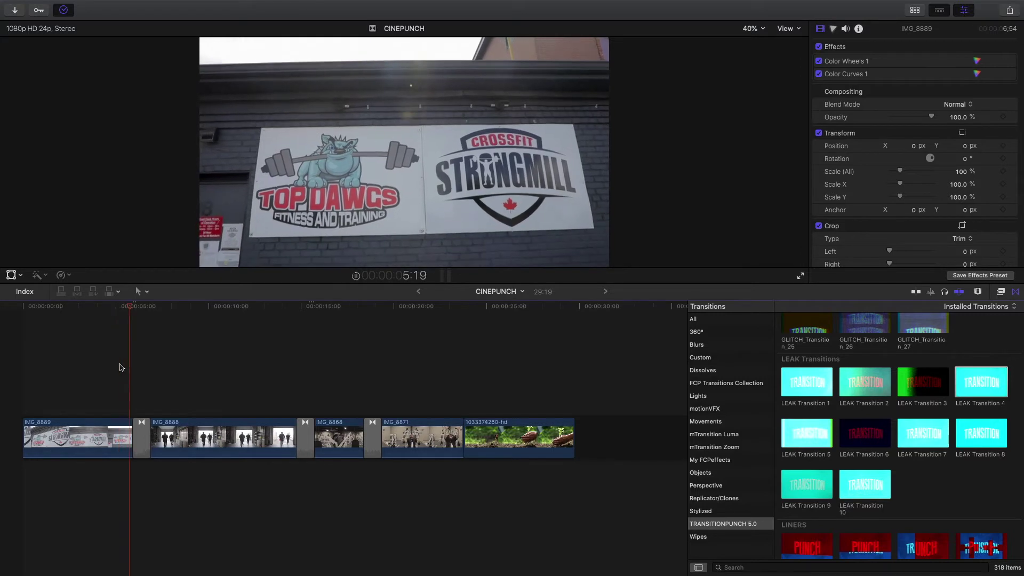
{"action": "left_click", "coordinate": [278, 390]}
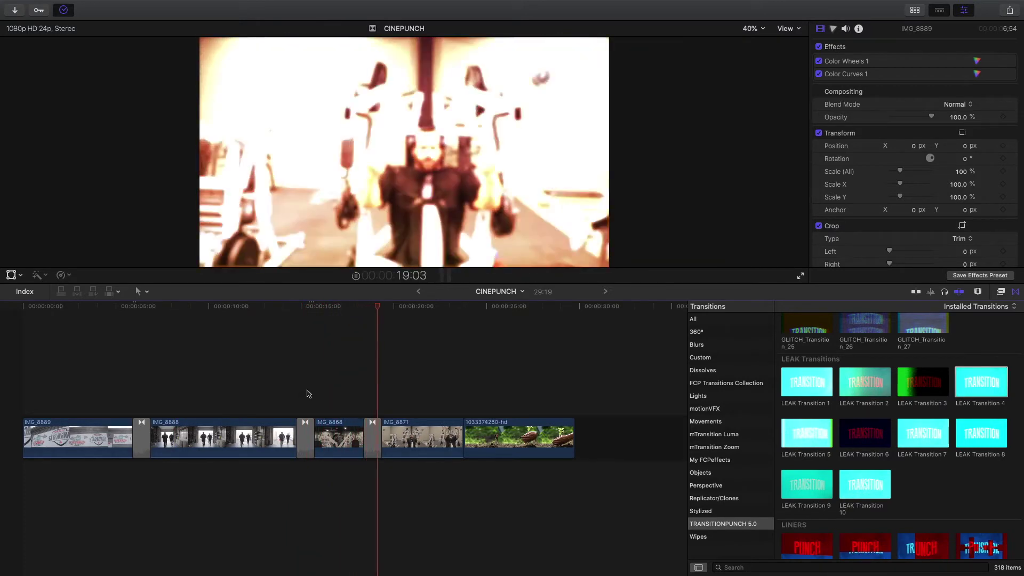
{"action": "key", "text": "space"}
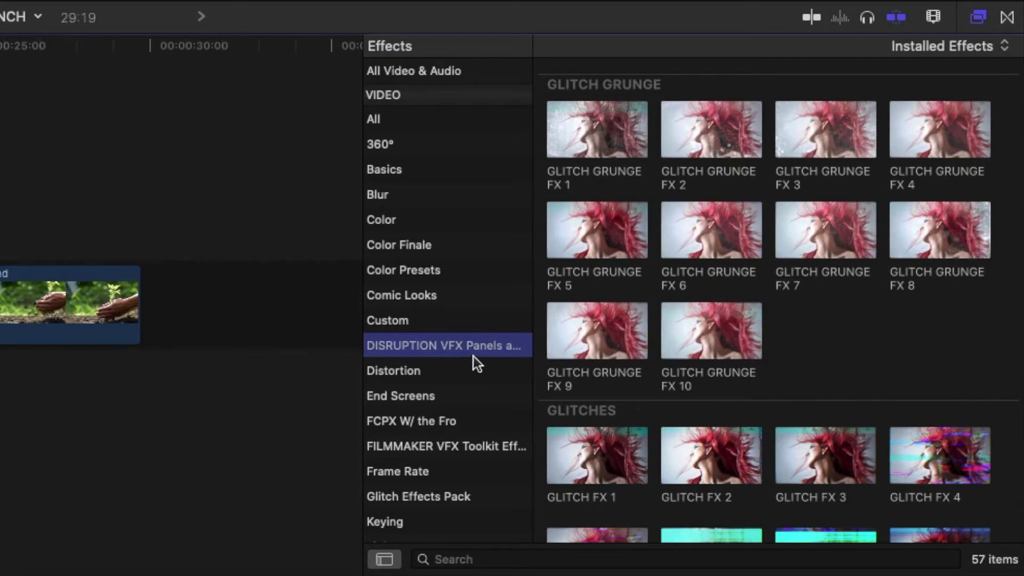
Step: Widen the effects thumbnail grid and preview GLITCH FX 3
{"action": "left_click_drag", "start_coordinate": [533, 318], "coordinate": [613, 309]}
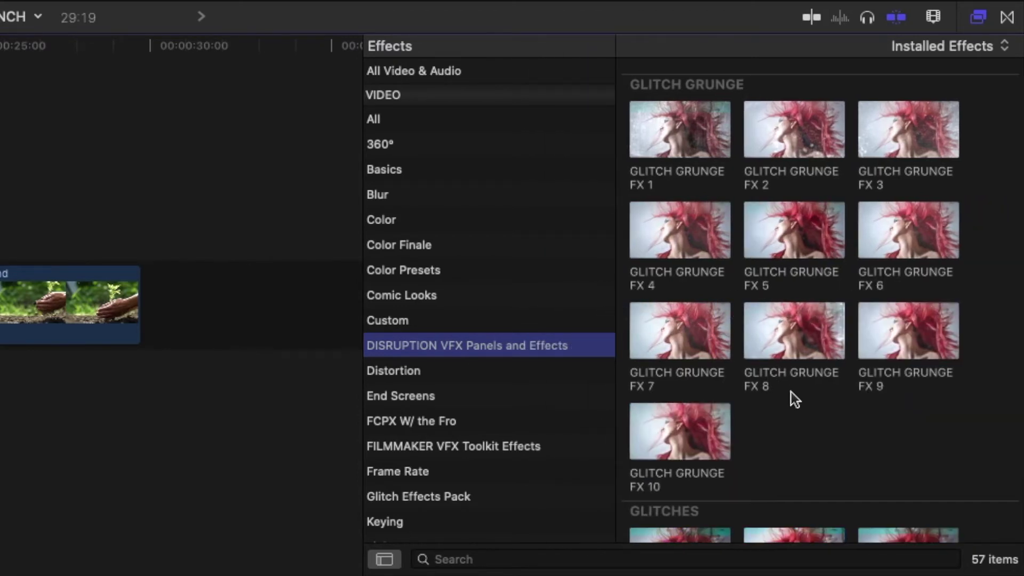
{"action": "scroll", "coordinate": [872, 406], "scroll_direction": "down", "scroll_amount": 5}
{"action": "left_click", "coordinate": [927, 340]}
Step: Find GLITCH GRUNGE FX 7 and drag it onto clip IMG_8868
{"action": "scroll", "coordinate": [901, 277], "scroll_direction": "down", "scroll_amount": 8}
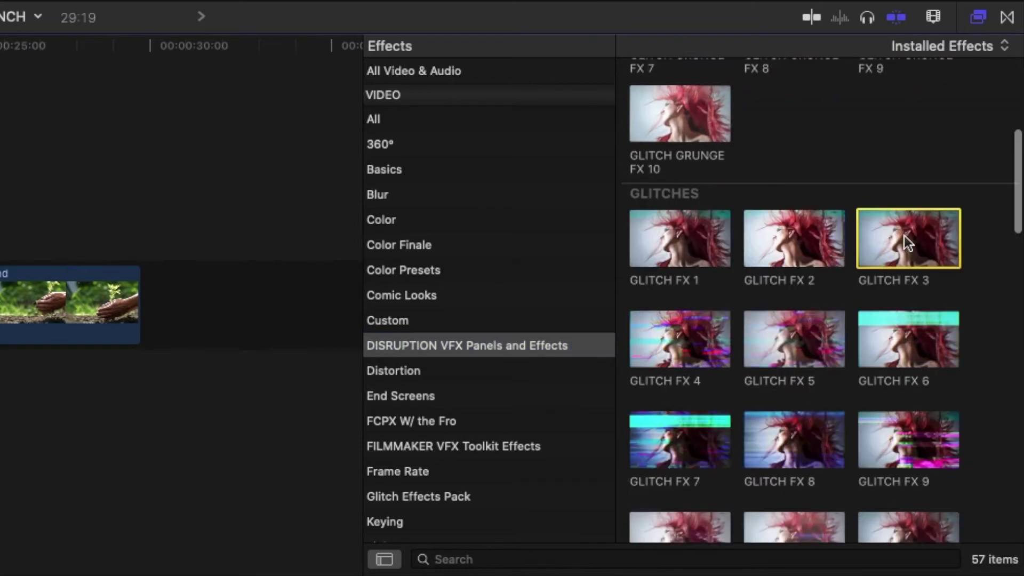
{"action": "scroll", "coordinate": [883, 285], "scroll_direction": "down", "scroll_amount": 5}
{"action": "scroll", "coordinate": [790, 306], "scroll_direction": "down", "scroll_amount": 10}
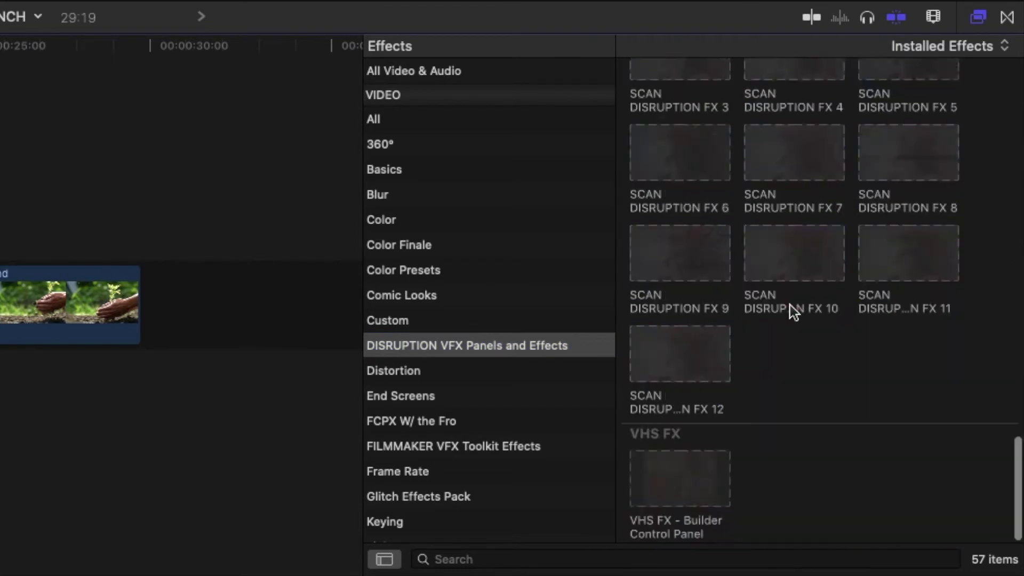
{"action": "scroll", "coordinate": [789, 305], "scroll_direction": "up", "scroll_amount": 2}
{"action": "scroll", "coordinate": [751, 272], "scroll_direction": "up", "scroll_amount": 20}
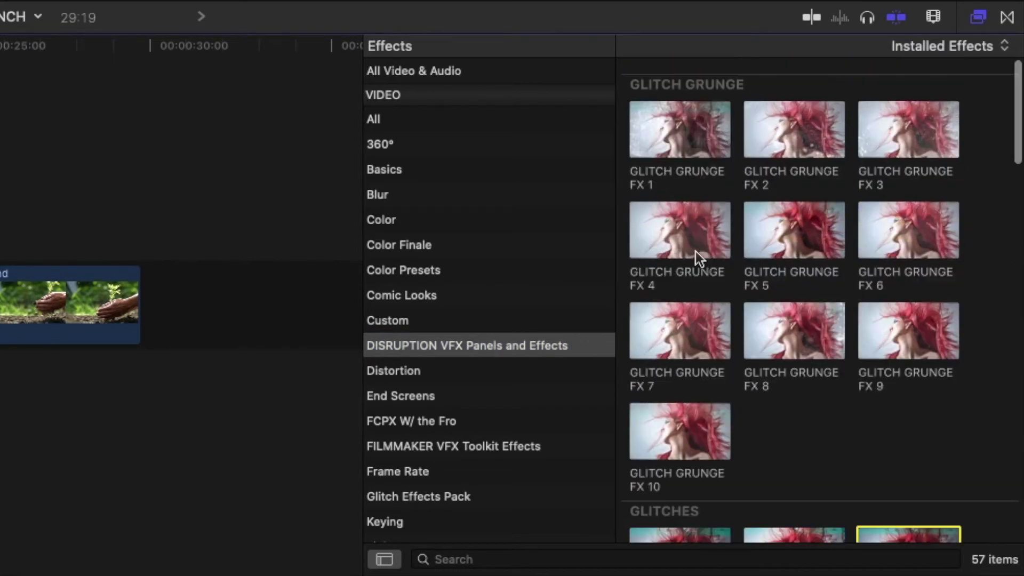
{"action": "scroll", "coordinate": [664, 241], "scroll_direction": "down", "scroll_amount": 2}
{"action": "left_click_drag", "start_coordinate": [662, 238], "coordinate": [0, 281]}
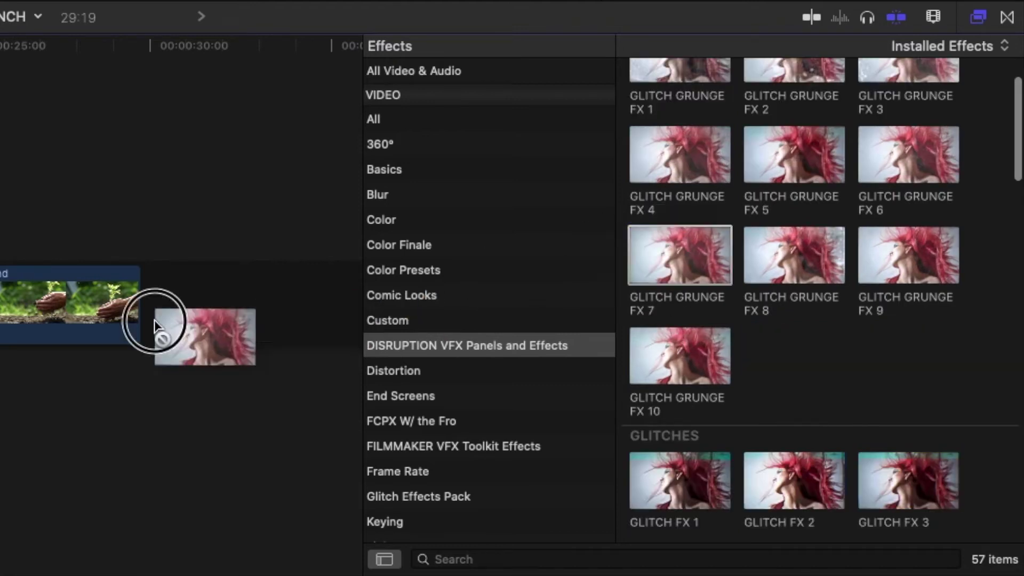
{"action": "left_click_drag", "start_coordinate": [331, 427], "coordinate": [331, 428]}
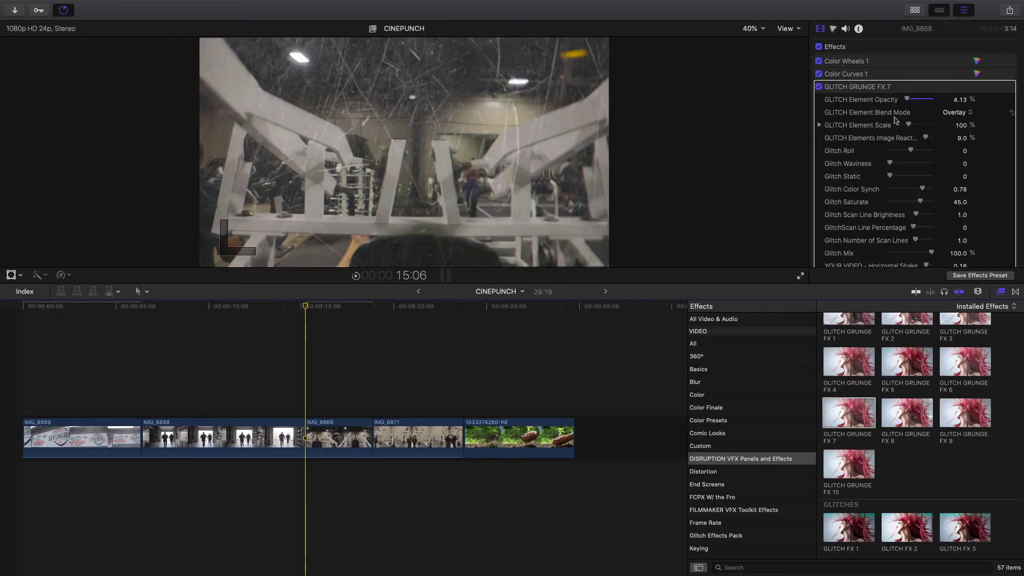
Step: Apply GLITCH GRUNGE FX 7 to IMG_8868 and select the clip
{"action": "scroll", "coordinate": [875, 133], "scroll_direction": "down", "scroll_amount": 5}
{"action": "scroll", "coordinate": [875, 134], "scroll_direction": "up", "scroll_amount": 5}
{"action": "scroll", "coordinate": [875, 134], "scroll_direction": "down", "scroll_amount": 6}
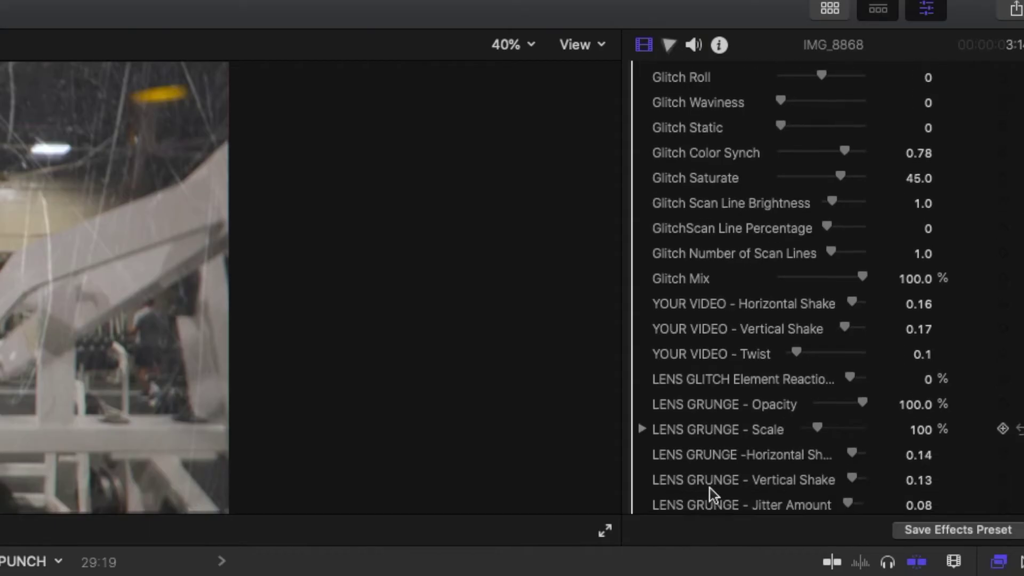
{"action": "scroll", "coordinate": [689, 517], "scroll_direction": "down", "scroll_amount": 1}
{"action": "left_click_drag", "start_coordinate": [663, 546], "coordinate": [658, 575]}
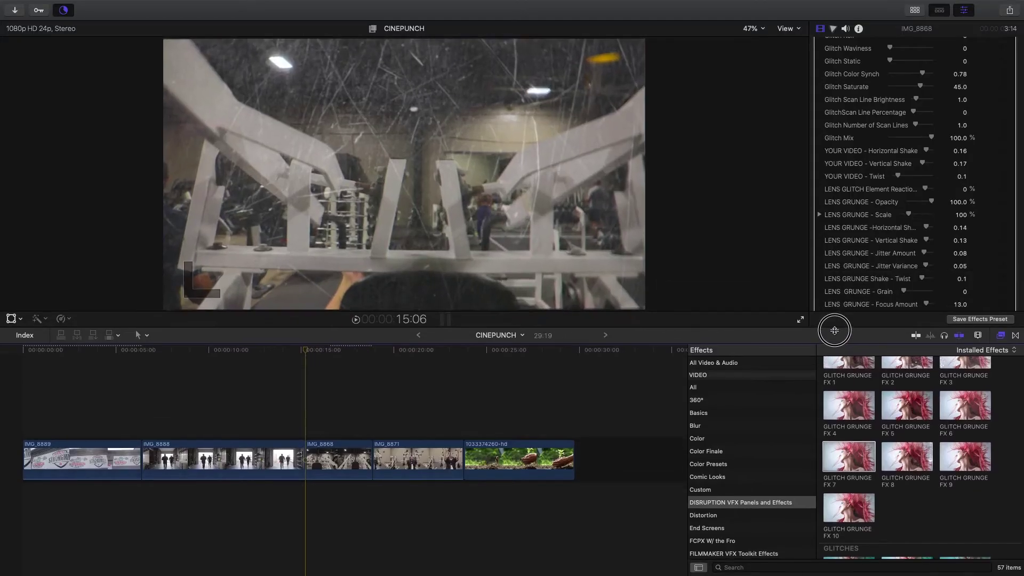
{"action": "left_click_drag", "start_coordinate": [835, 332], "coordinate": [835, 335]}
{"action": "scroll", "coordinate": [979, 156], "scroll_direction": "up", "scroll_amount": 5}
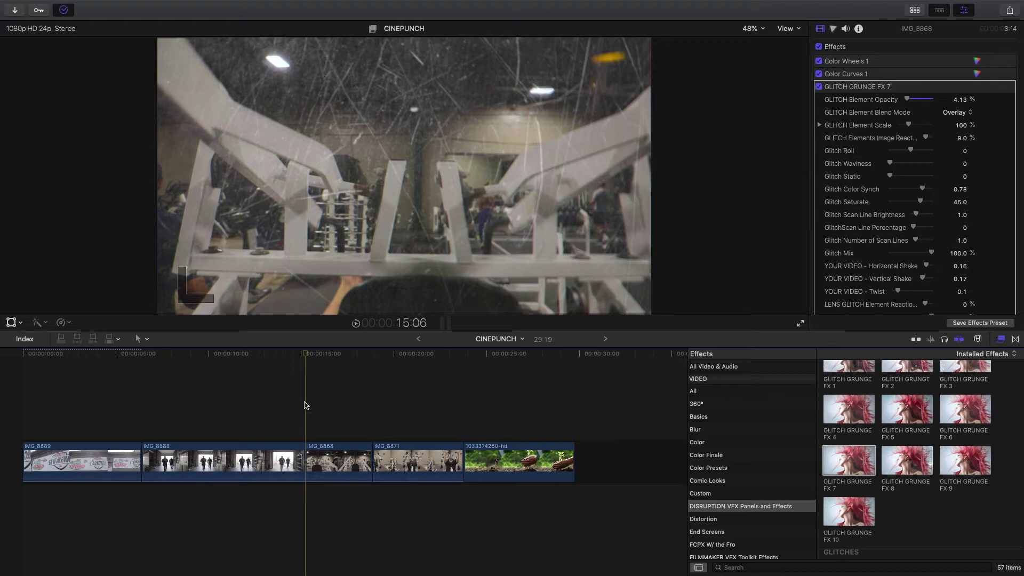
{"action": "left_click", "coordinate": [303, 418]}
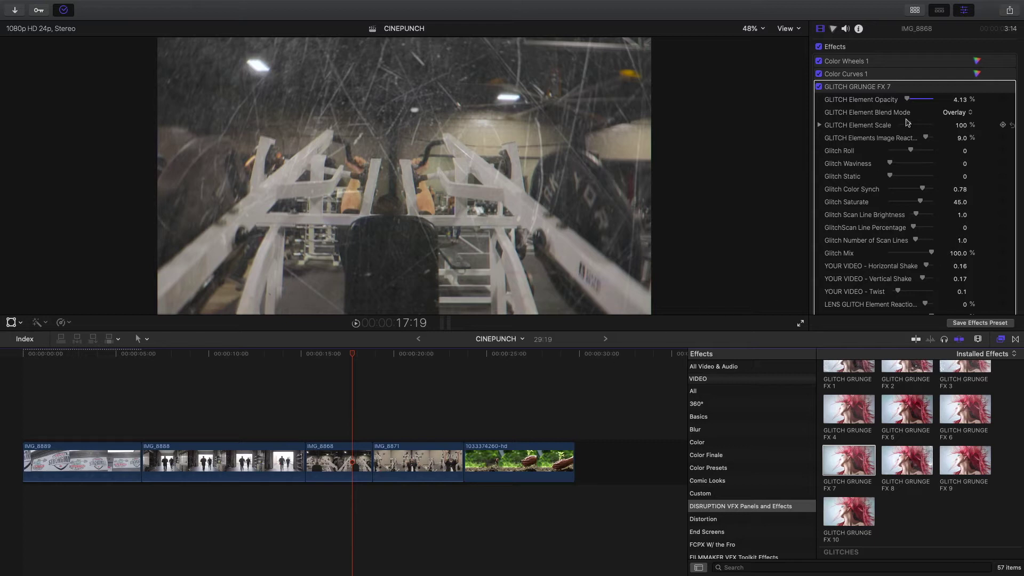
Step: Adjust GLITCH Element Opacity, toggle the effect off and on to compare, then preview VHS FX
{"action": "mouse_move", "coordinate": [908, 103]}
{"action": "left_mouse_down"}
{"action": "mouse_move", "coordinate": [935, 101]}
{"action": "mouse_move", "coordinate": [867, 107]}
{"action": "left_mouse_up"}
{"action": "scroll", "coordinate": [880, 233], "scroll_direction": "down", "scroll_amount": 3}
{"action": "scroll", "coordinate": [880, 233], "scroll_direction": "up", "scroll_amount": 3}
{"action": "left_click", "coordinate": [820, 87]}
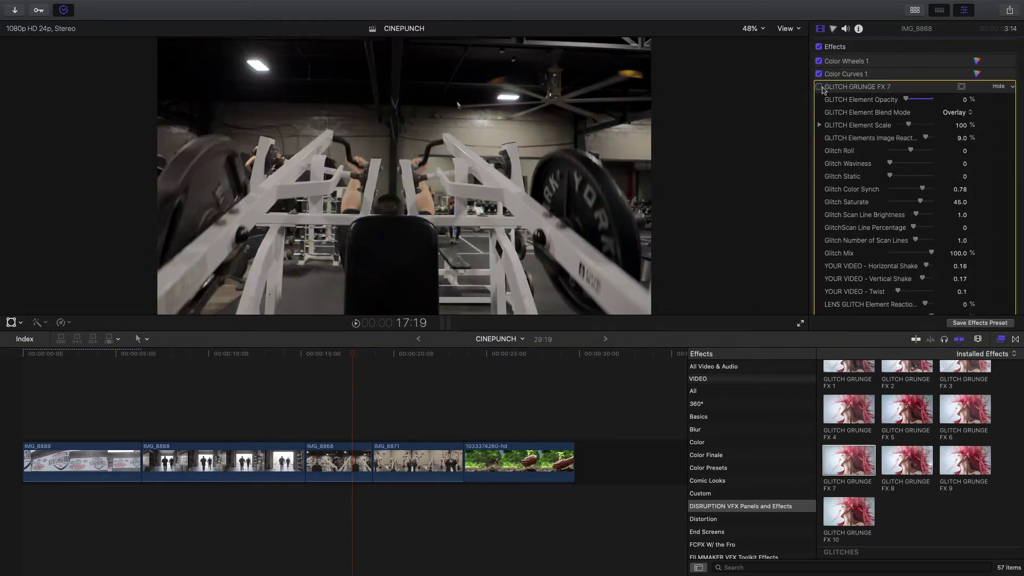
{"action": "left_click", "coordinate": [820, 87]}
{"action": "left_click", "coordinate": [820, 87]}
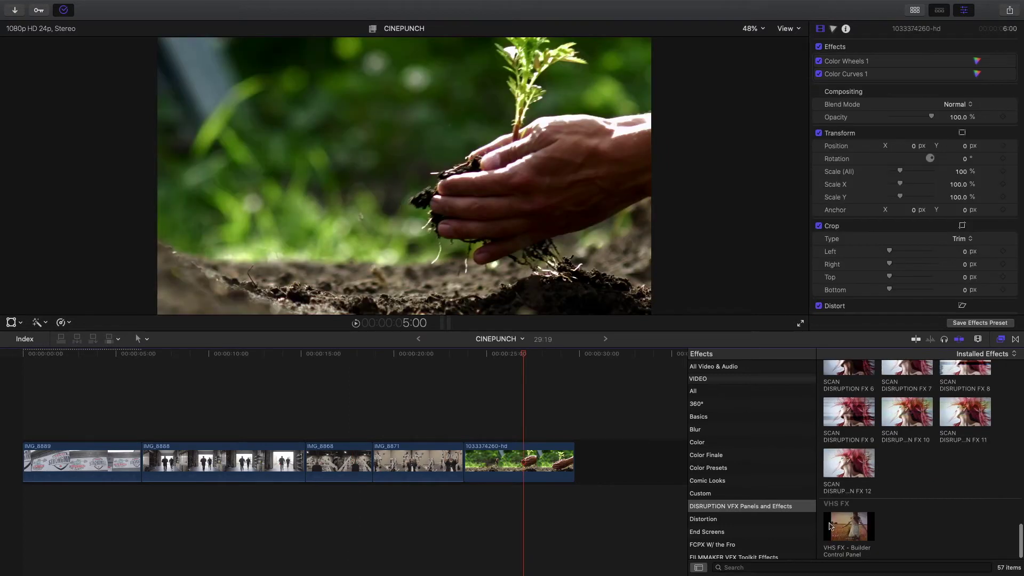
{"action": "left_click", "coordinate": [832, 525]}
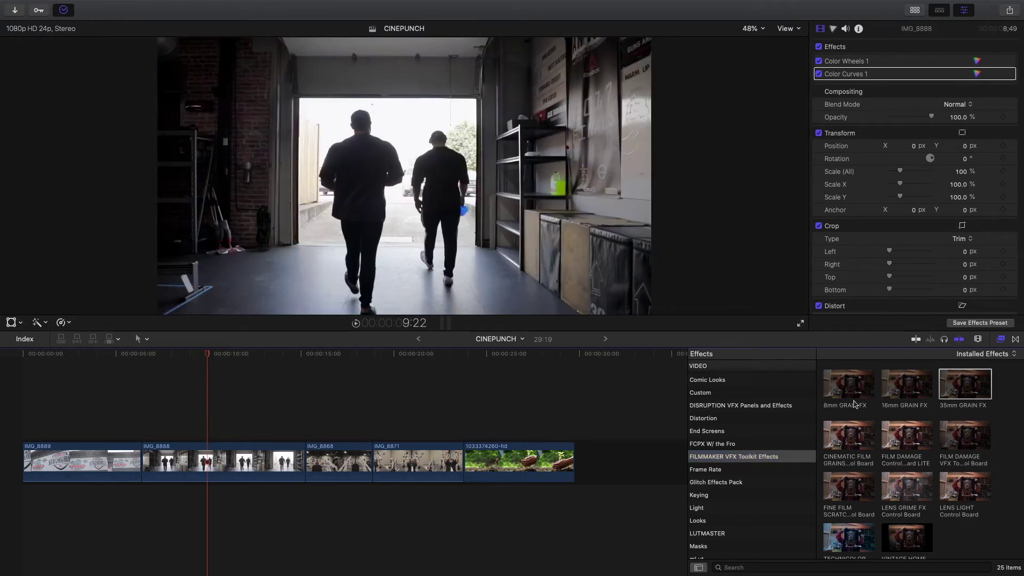
Step: Apply FINE FILM SCRATCH - DIRT - DUST to IMG_8888 and play it from about 7:02
{"action": "scroll", "coordinate": [891, 454], "scroll_direction": "down", "scroll_amount": 3}
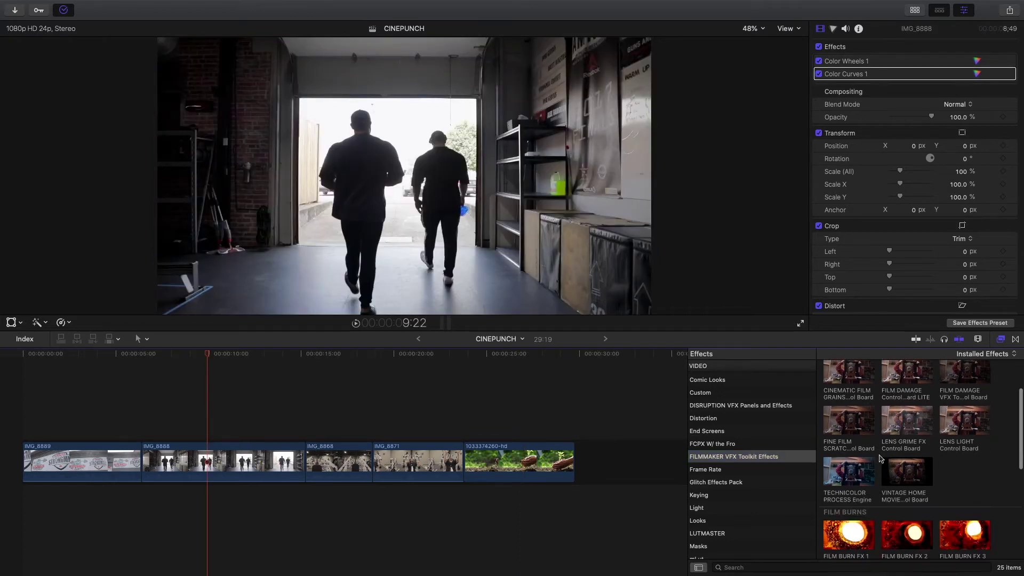
{"action": "left_click_drag", "start_coordinate": [860, 424], "coordinate": [246, 462]}
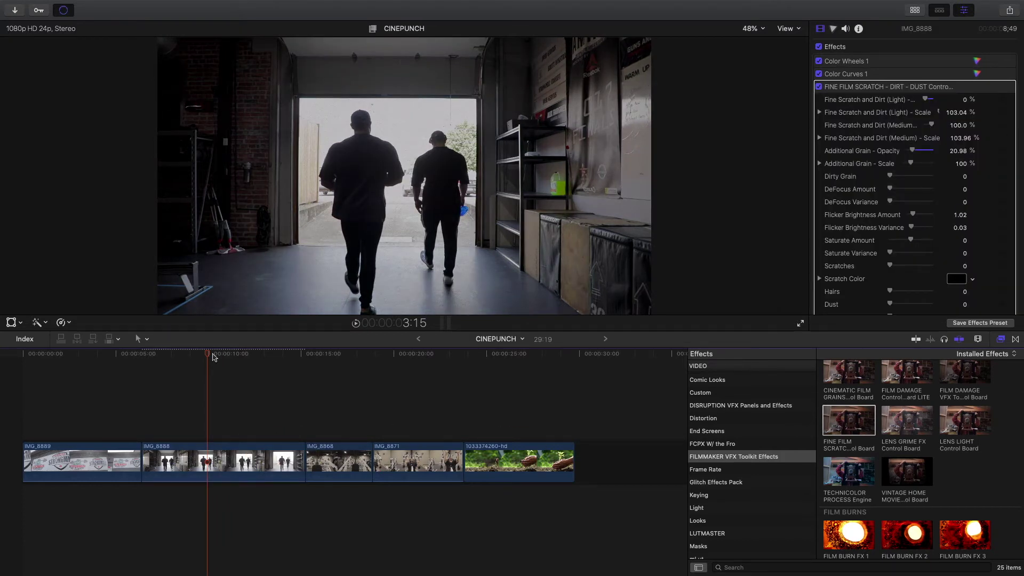
{"action": "left_click", "coordinate": [187, 363]}
{"action": "left_click_drag", "start_coordinate": [187, 363], "coordinate": [154, 377]}
{"action": "key", "text": "space"}
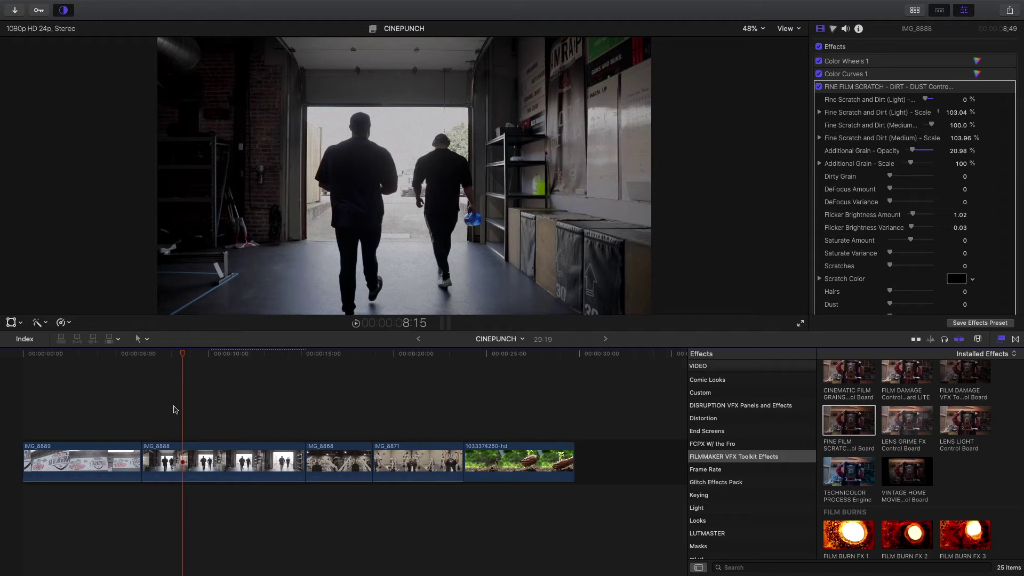
Step: Review the scratch effect's Inspector parameters, Additional Grain opacity 20.98%, and replay the look
{"action": "scroll", "coordinate": [873, 198], "scroll_direction": "down", "scroll_amount": 3}
{"action": "scroll", "coordinate": [873, 198], "scroll_direction": "up", "scroll_amount": 3}
{"action": "scroll", "coordinate": [865, 109], "scroll_direction": "down", "scroll_amount": 3}
{"action": "scroll", "coordinate": [860, 178], "scroll_direction": "down", "scroll_amount": 5}
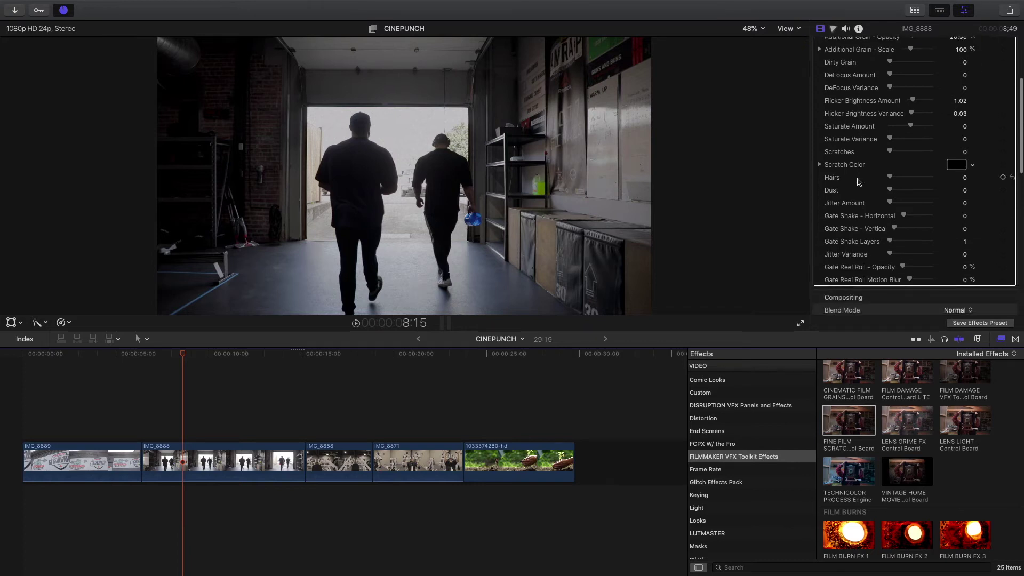
{"action": "scroll", "coordinate": [868, 183], "scroll_direction": "up", "scroll_amount": 5}
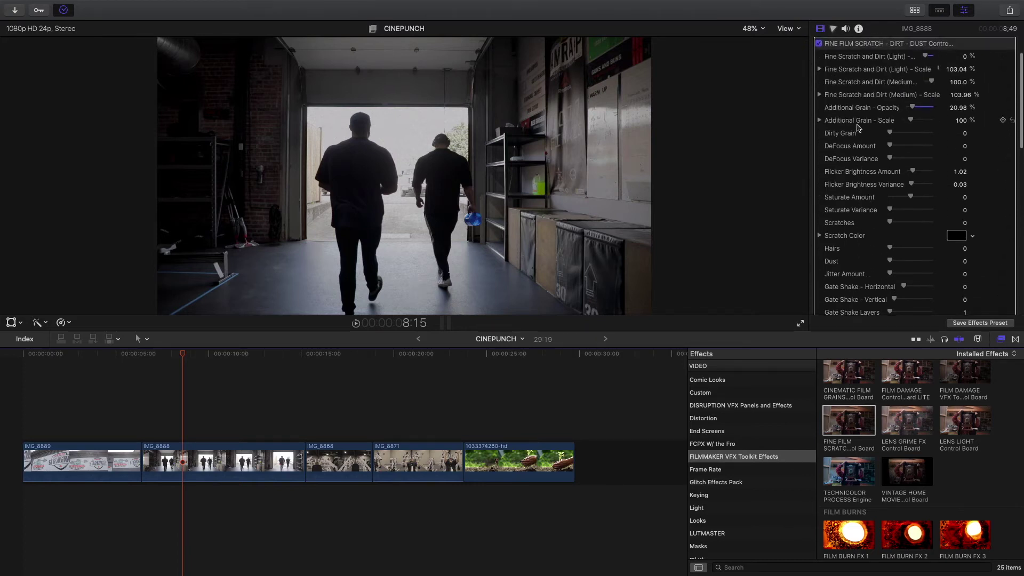
{"action": "scroll", "coordinate": [870, 133], "scroll_direction": "up", "scroll_amount": 2}
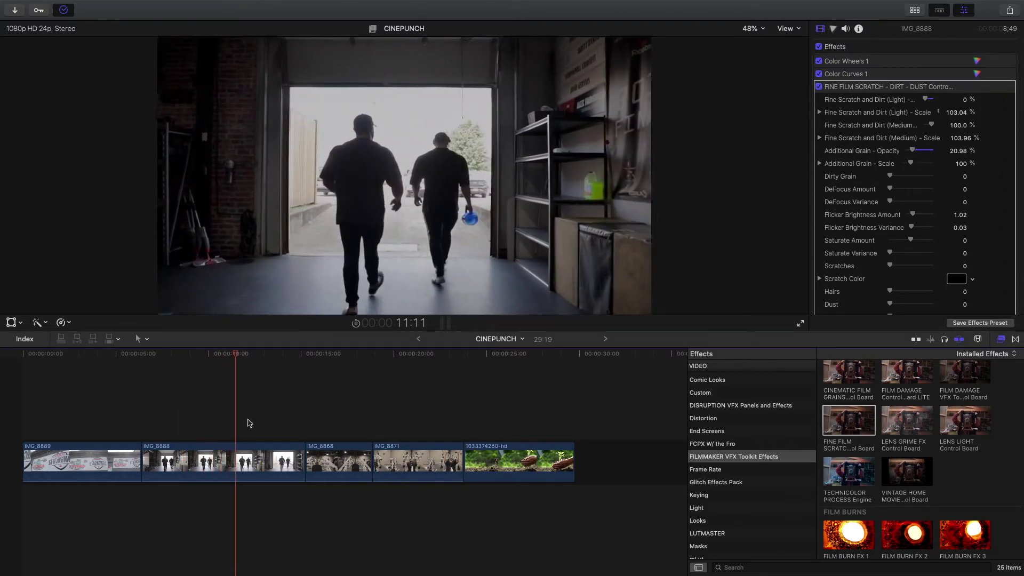
{"action": "left_click", "coordinate": [194, 414]}
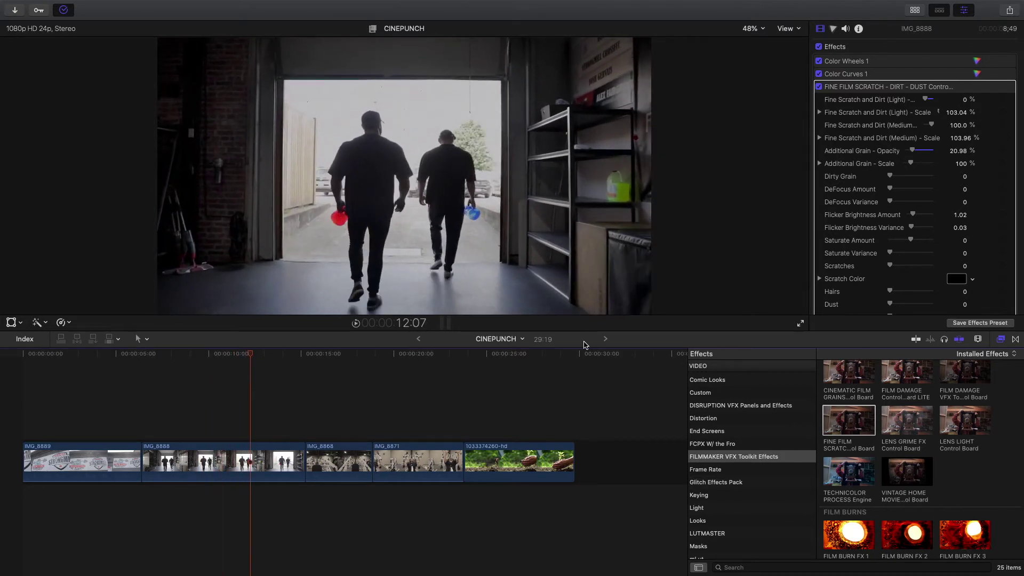
Step: Apply FILM BURN FX 4 to IMG_8868, play back the burn, and select the clip to inspect it
{"action": "scroll", "coordinate": [850, 472], "scroll_direction": "down", "scroll_amount": 5}
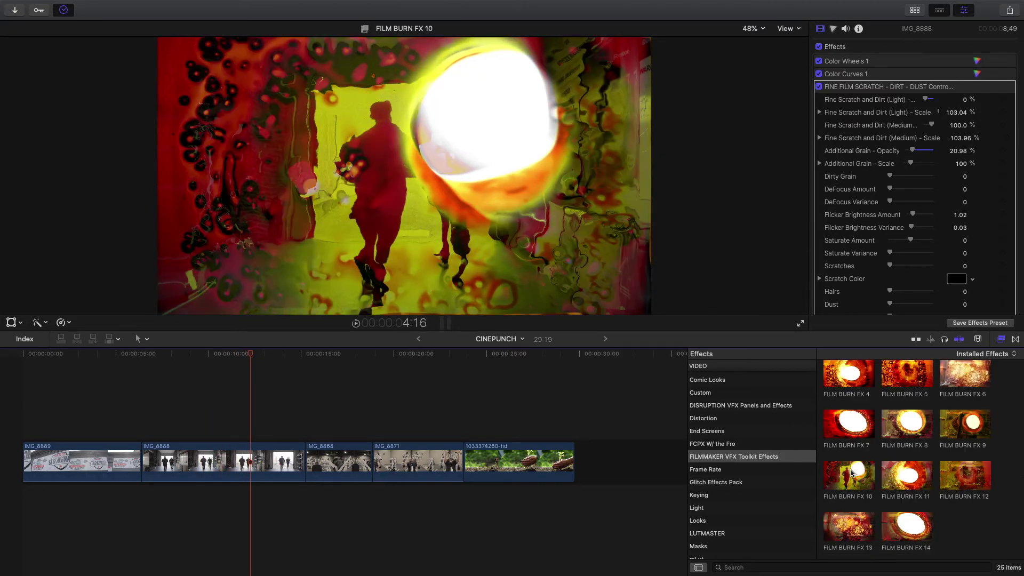
{"action": "scroll", "coordinate": [851, 458], "scroll_direction": "up", "scroll_amount": 3}
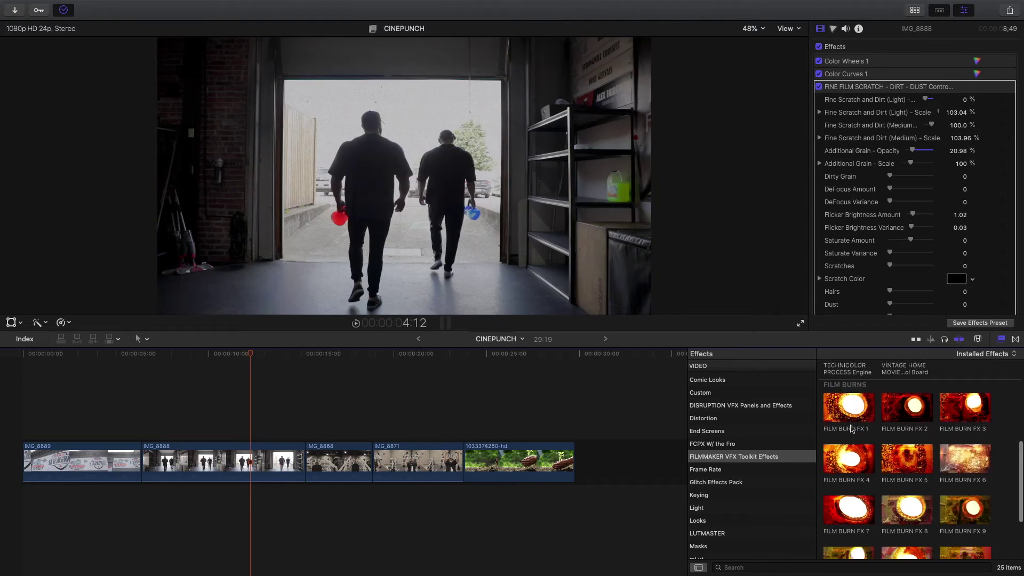
{"action": "mouse_move", "coordinate": [842, 460]}
{"action": "left_mouse_down"}
{"action": "mouse_move", "coordinate": [720, 483]}
{"action": "mouse_move", "coordinate": [290, 480]}
{"action": "mouse_move", "coordinate": [352, 477]}
{"action": "left_mouse_up"}
{"action": "left_click", "coordinate": [309, 433]}
{"action": "key", "text": "space"}
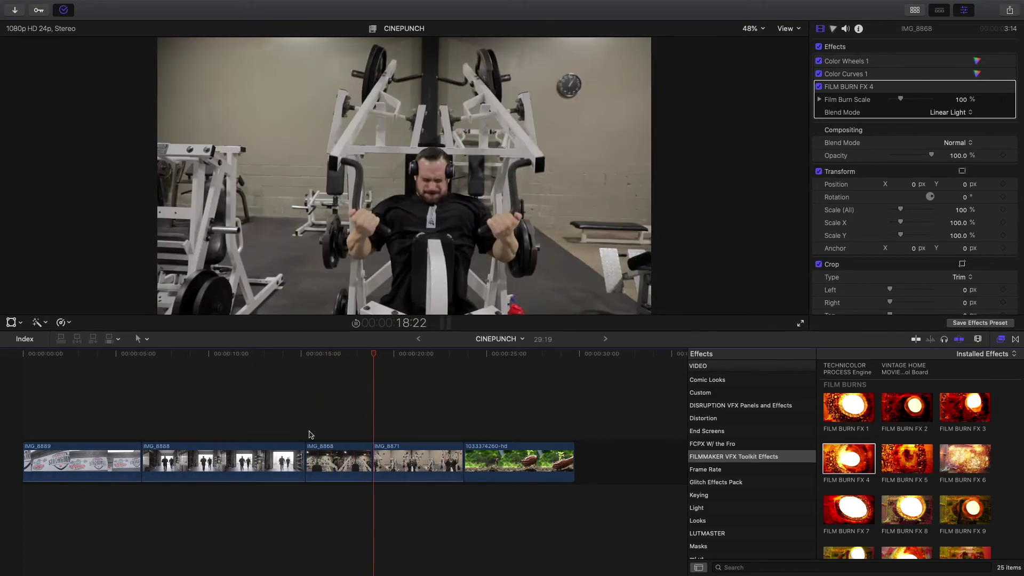
{"action": "left_click", "coordinate": [339, 414]}
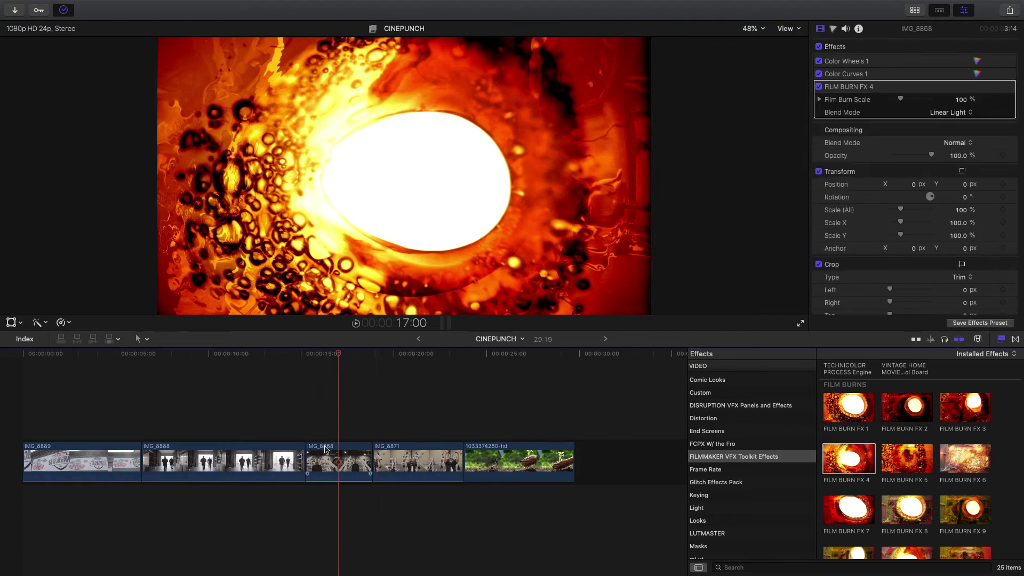
{"action": "left_click", "coordinate": [326, 448]}
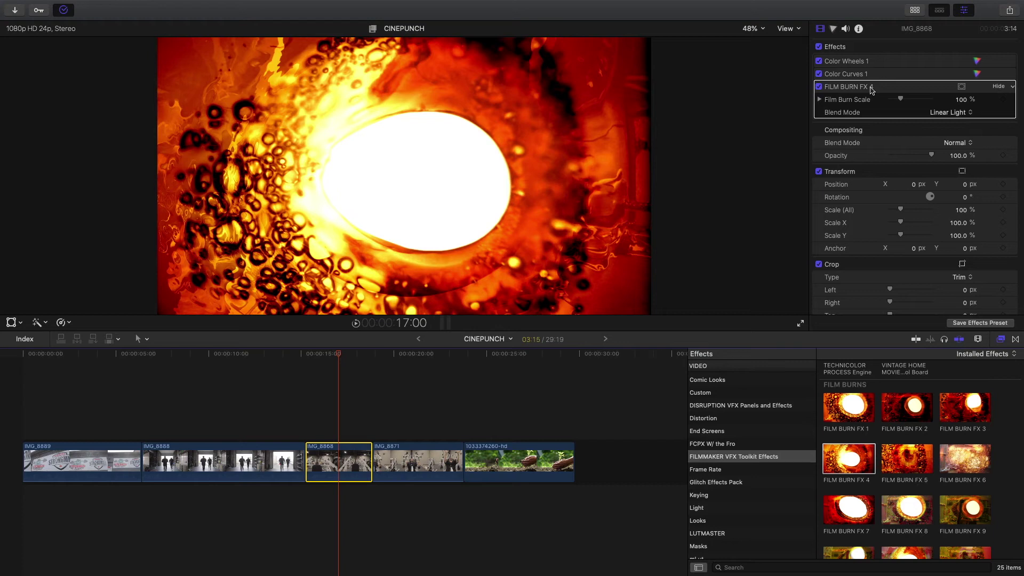
Step: Remove FILM BURN FX 4 from the clip and show the LUTMASTER looks
{"action": "key", "text": "Delete"}
{"action": "scroll", "coordinate": [749, 500], "scroll_direction": "down", "scroll_amount": 2}
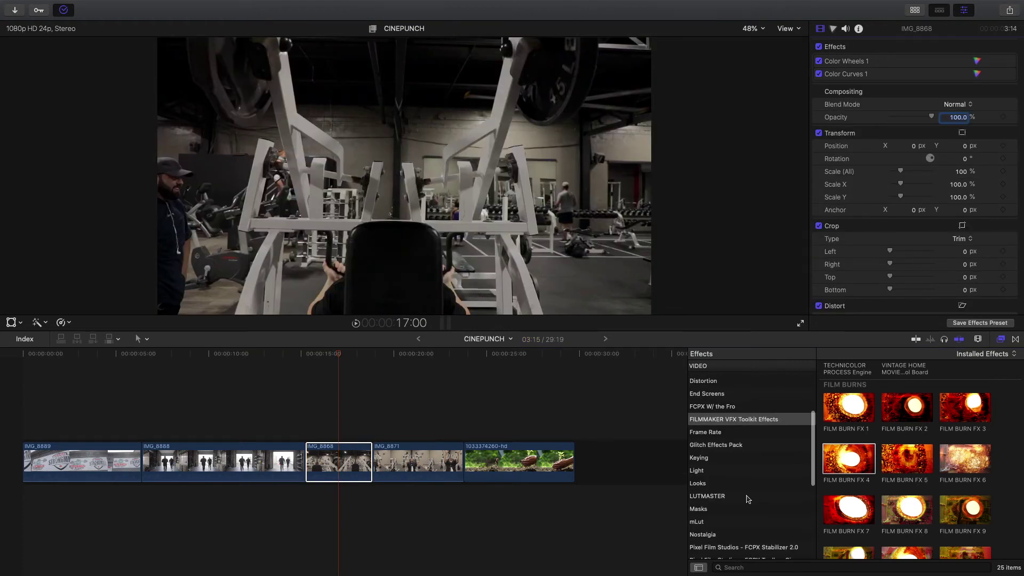
{"action": "left_click", "coordinate": [749, 498]}
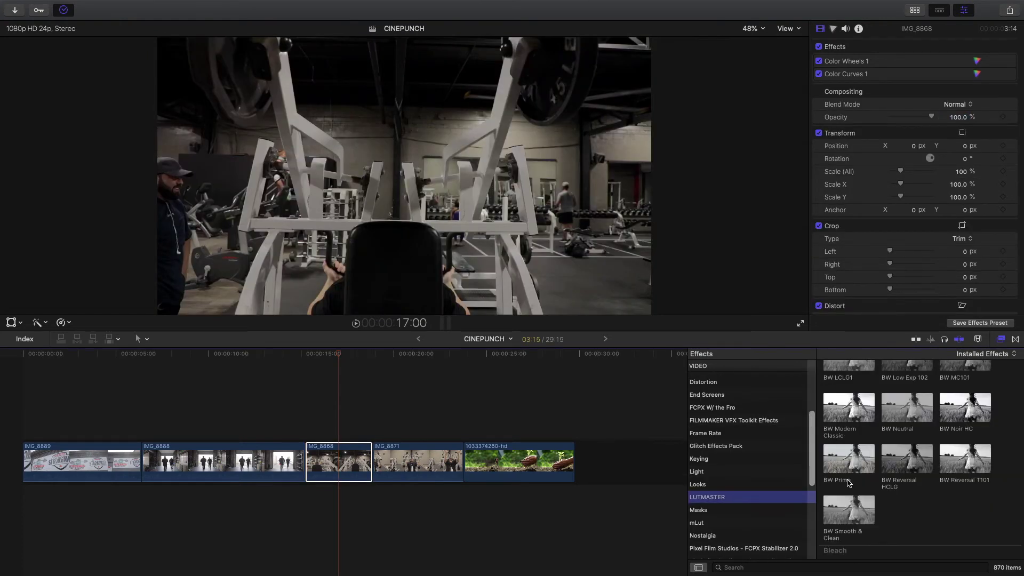
Step: Scroll through the LUTMASTER thumbnails from Sony A7s mk2 through Mono to the Retro presets
{"action": "scroll", "coordinate": [951, 519], "scroll_direction": "down", "scroll_amount": 10}
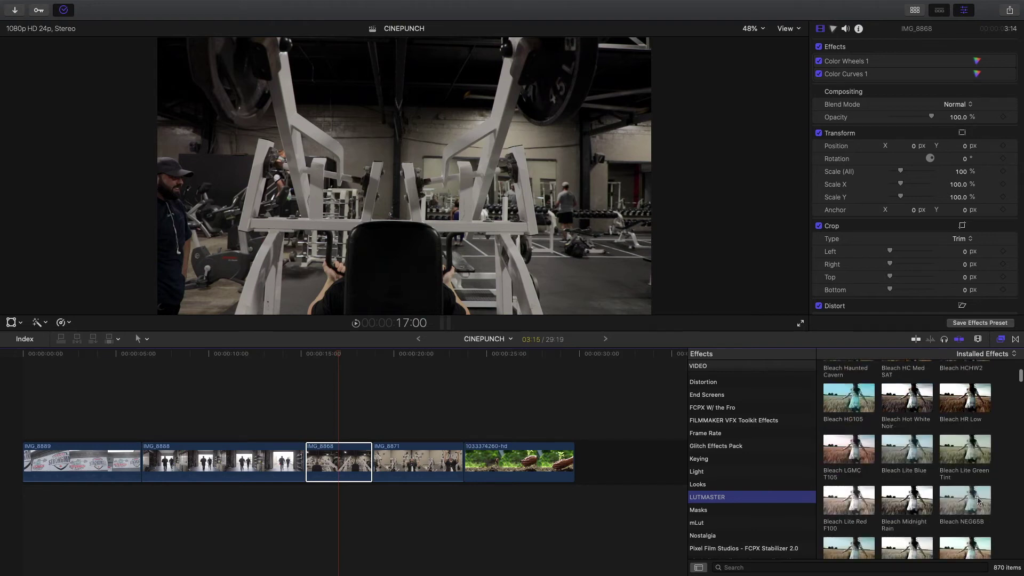
{"action": "scroll", "coordinate": [980, 502], "scroll_direction": "down", "scroll_amount": 10}
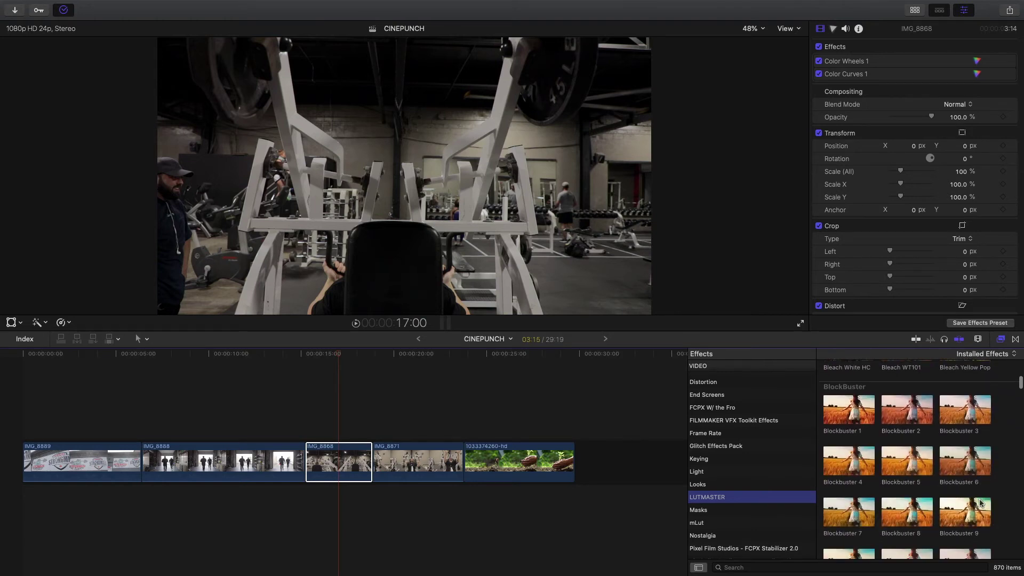
{"action": "scroll", "coordinate": [986, 506], "scroll_direction": "down", "scroll_amount": 10}
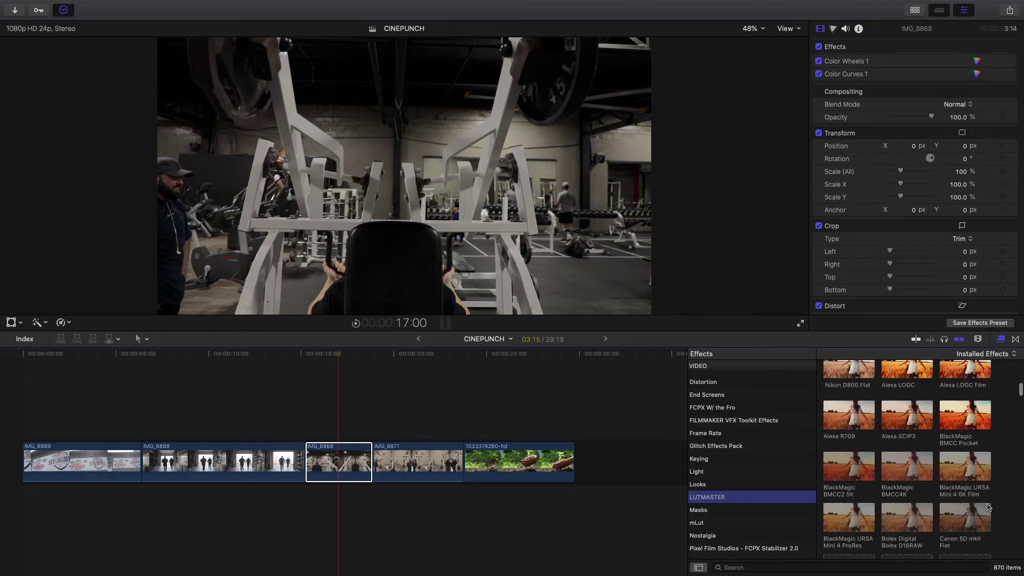
{"action": "scroll", "coordinate": [981, 509], "scroll_direction": "down", "scroll_amount": 10}
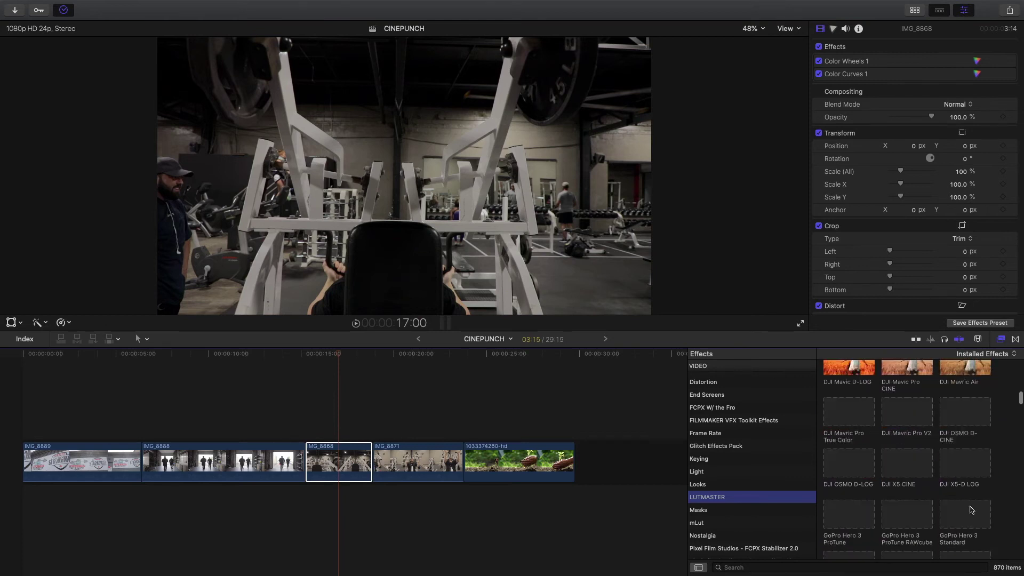
{"action": "scroll", "coordinate": [970, 509], "scroll_direction": "down", "scroll_amount": 10}
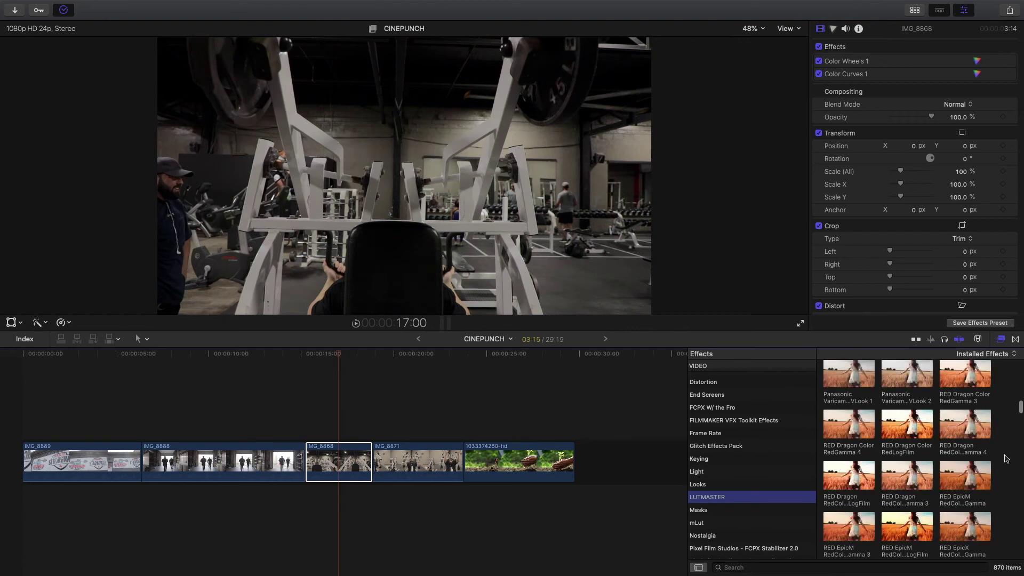
{"action": "scroll", "coordinate": [1005, 459], "scroll_direction": "down", "scroll_amount": 10}
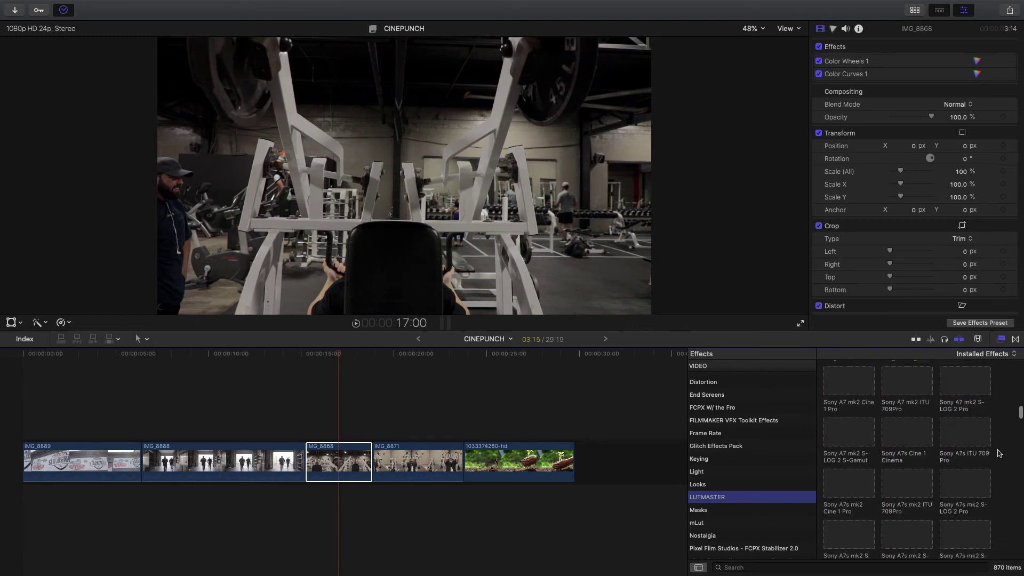
{"action": "scroll", "coordinate": [1015, 415], "scroll_direction": "down", "scroll_amount": 3}
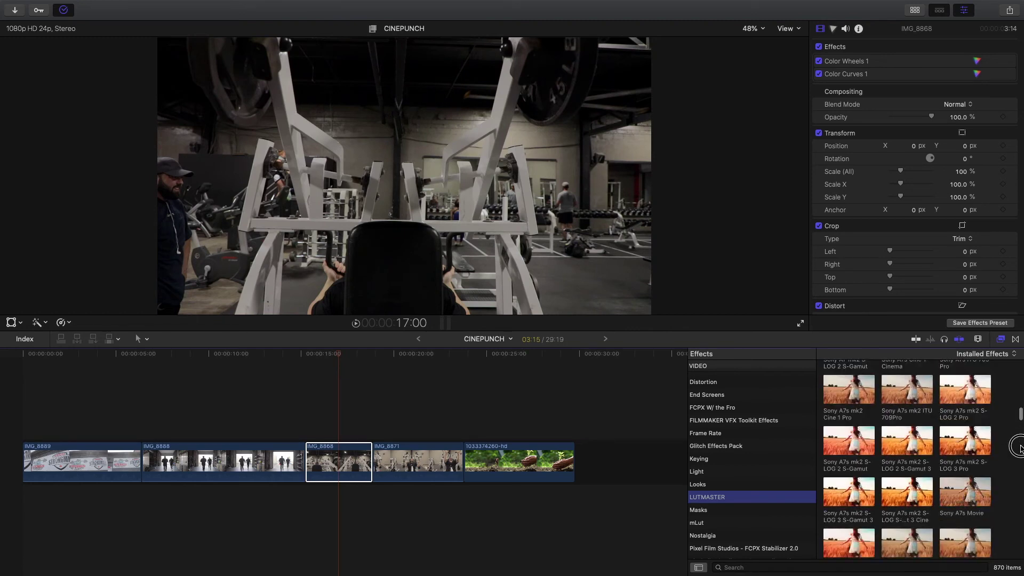
{"action": "scroll", "coordinate": [1015, 495], "scroll_direction": "down", "scroll_amount": 10}
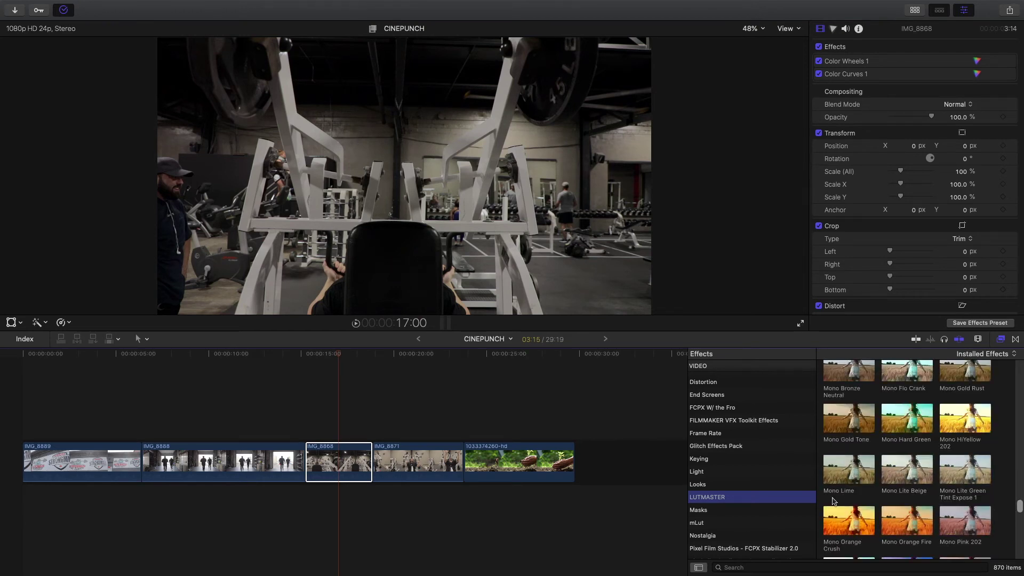
{"action": "scroll", "coordinate": [836, 502], "scroll_direction": "down", "scroll_amount": 10}
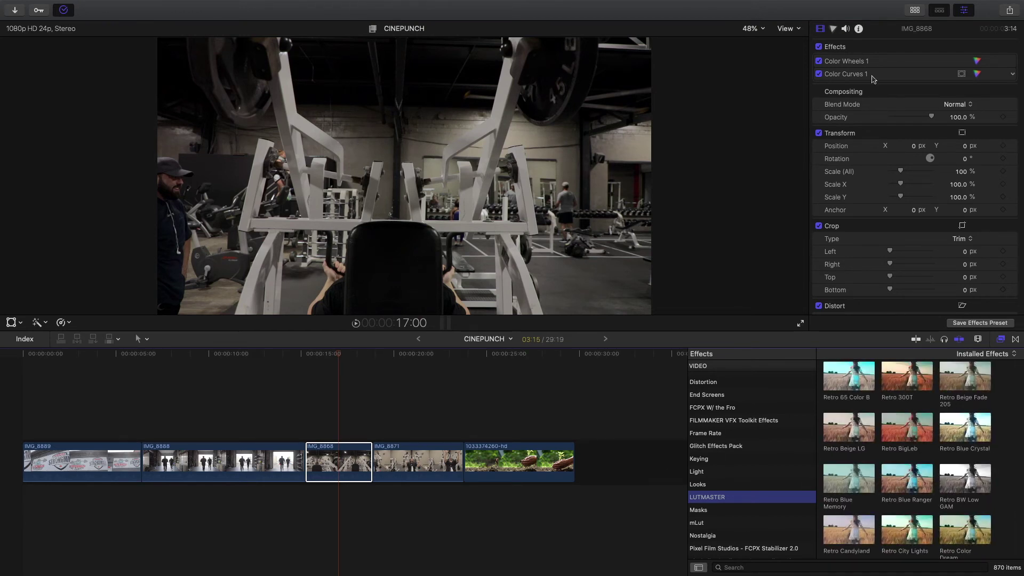
Step: Show the FILMMAKER VFX Toolkit generators and skim Film Damage, Film Grains and Leakpunch
{"action": "left_click", "coordinate": [915, 11]}
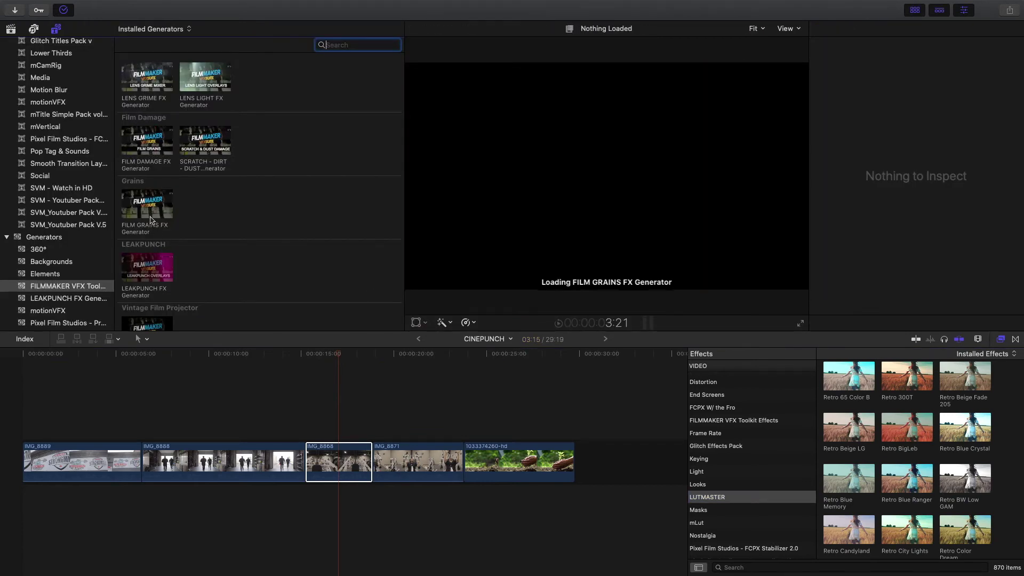
{"action": "scroll", "coordinate": [152, 272], "scroll_direction": "down", "scroll_amount": 2}
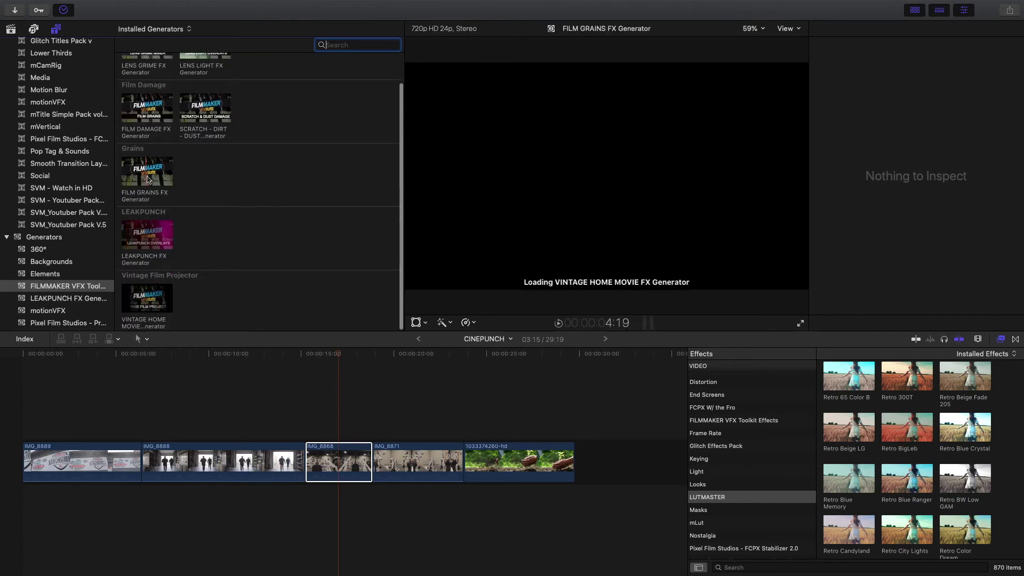
{"action": "scroll", "coordinate": [152, 138], "scroll_direction": "up", "scroll_amount": 2}
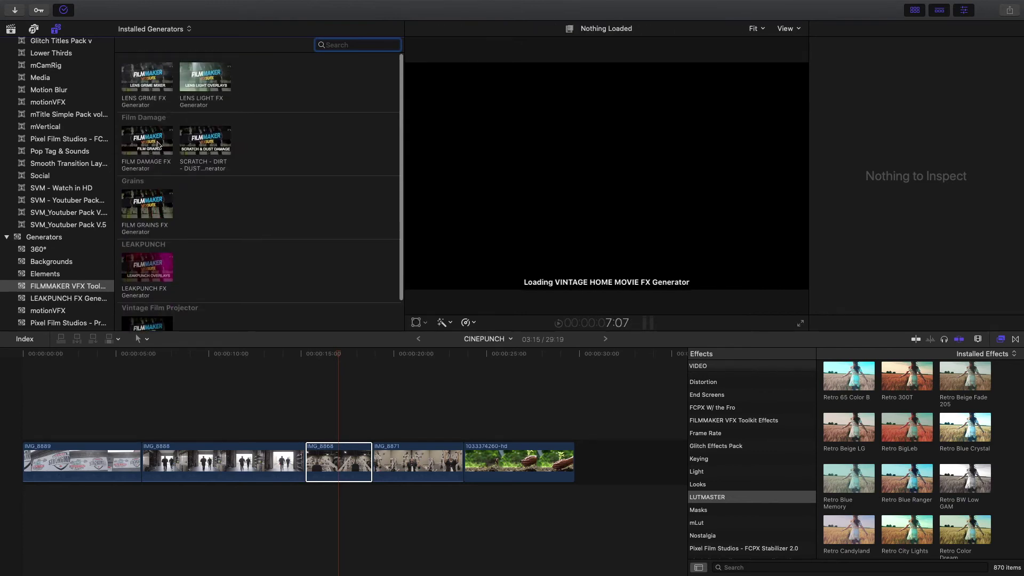
{"action": "scroll", "coordinate": [207, 253], "scroll_direction": "down", "scroll_amount": 2}
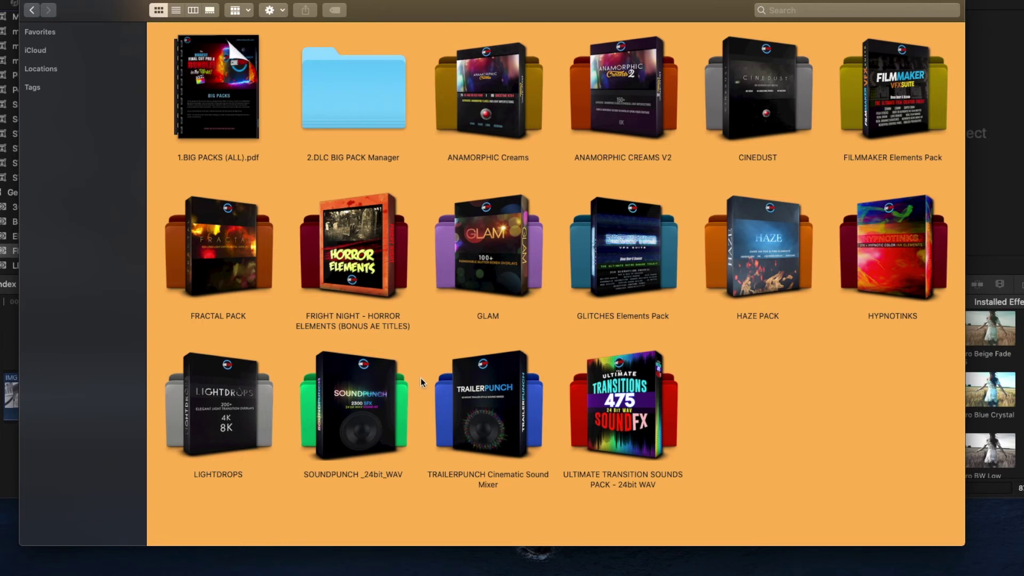
Step: Open the SOUNDPUNCH folder and Quick Look the SOUND PACKS.pdf download page
{"action": "left_click", "coordinate": [382, 385]}
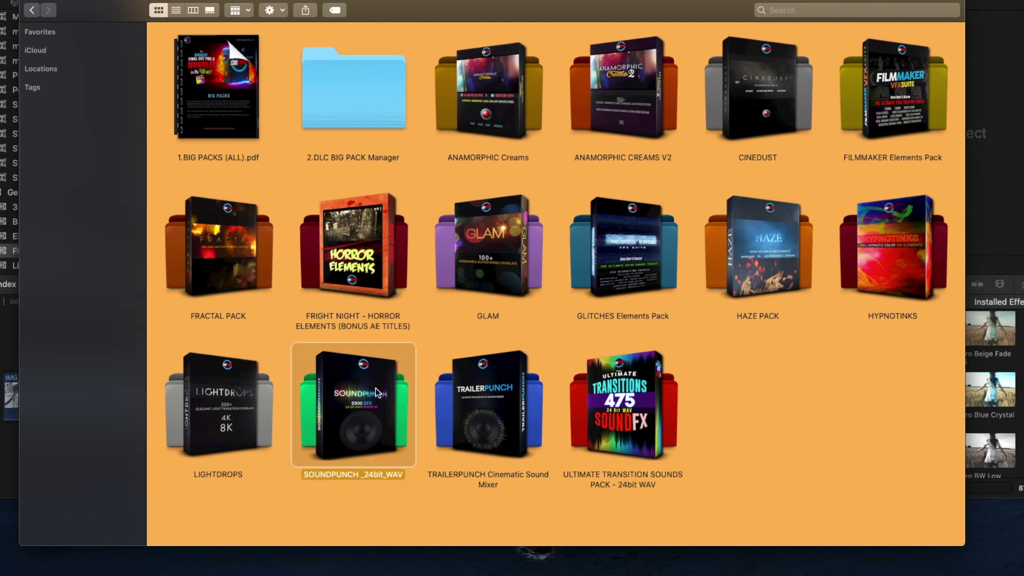
{"action": "double_click", "coordinate": [368, 398]}
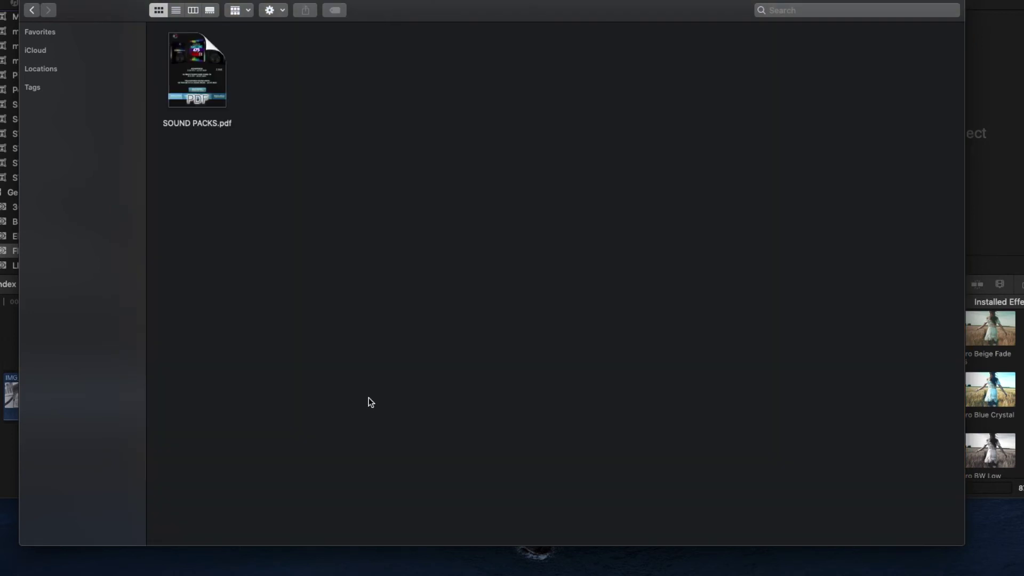
{"action": "left_click", "coordinate": [203, 65]}
{"action": "key", "text": "space"}
{"action": "scroll", "coordinate": [545, 377], "scroll_direction": "down", "scroll_amount": 5}
{"action": "scroll", "coordinate": [545, 377], "scroll_direction": "down", "scroll_amount": 2}
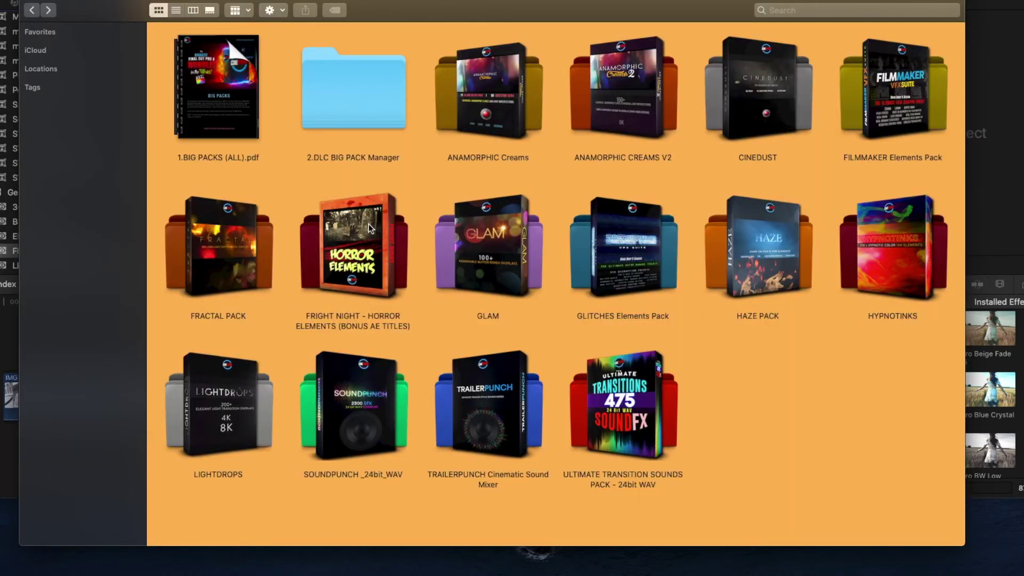
{"action": "double_click", "coordinate": [371, 228]}
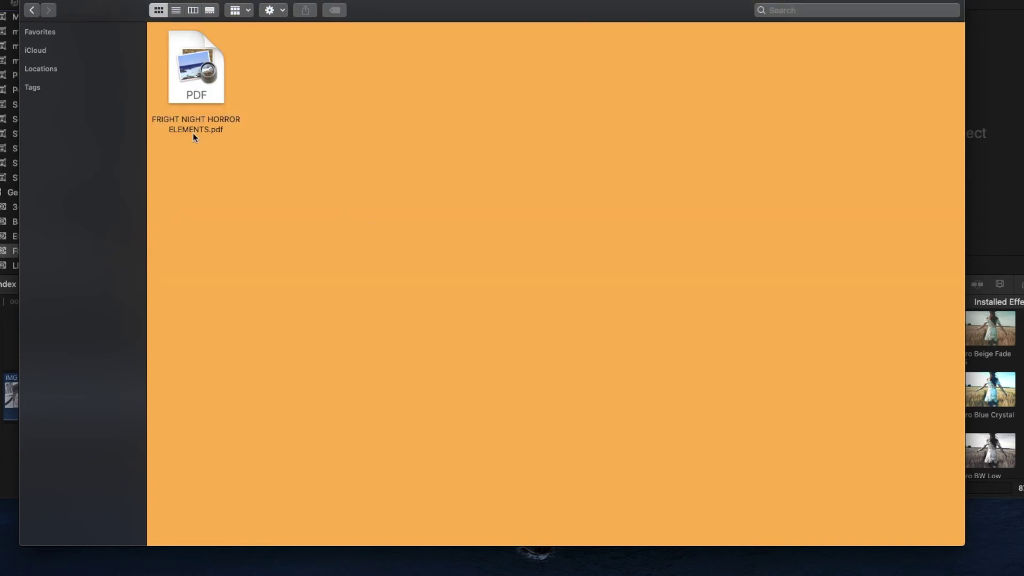
{"action": "left_click", "coordinate": [184, 72]}
{"action": "double_click", "coordinate": [185, 72]}
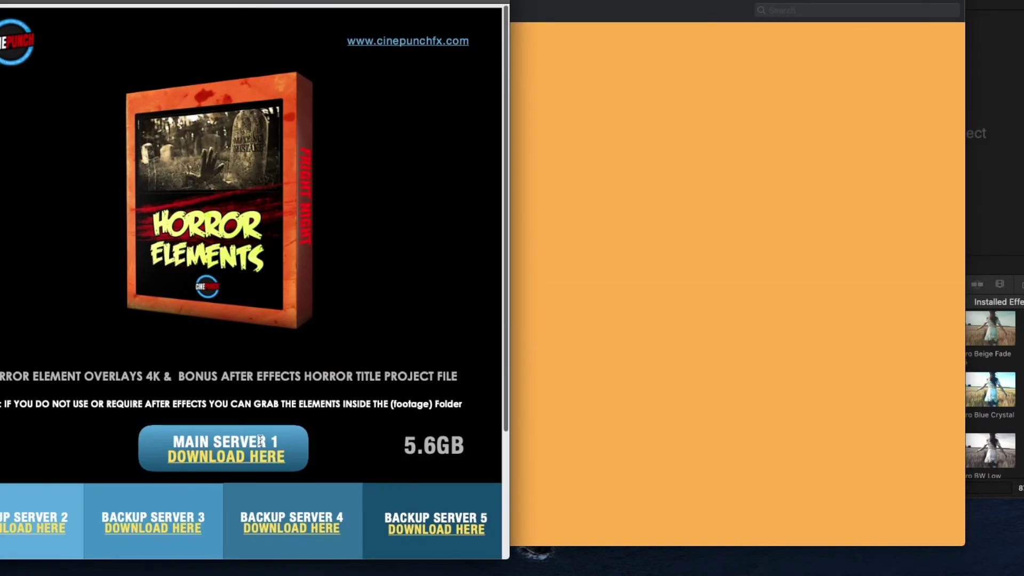
{"action": "scroll", "coordinate": [458, 206], "scroll_direction": "down", "scroll_amount": 5}
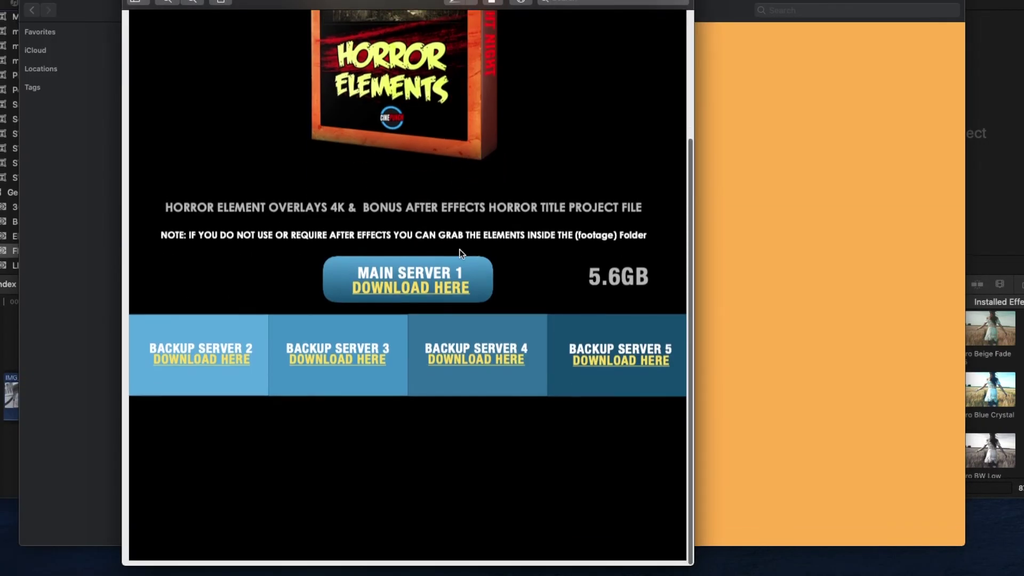
{"action": "scroll", "coordinate": [345, 337], "scroll_direction": "up", "scroll_amount": 5}
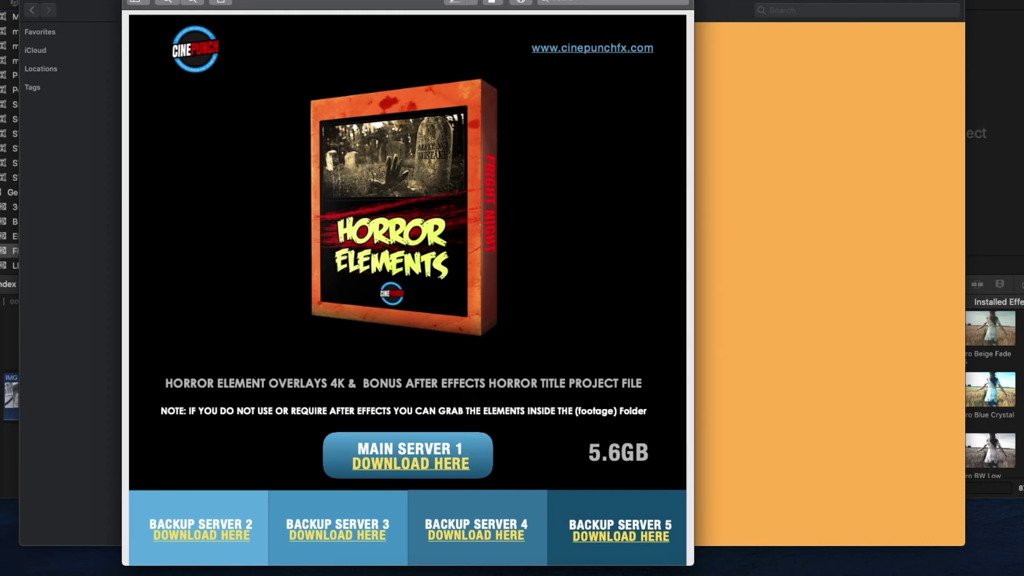
{"action": "key", "text": "super+w"}
{"action": "left_click", "coordinate": [33, 17]}
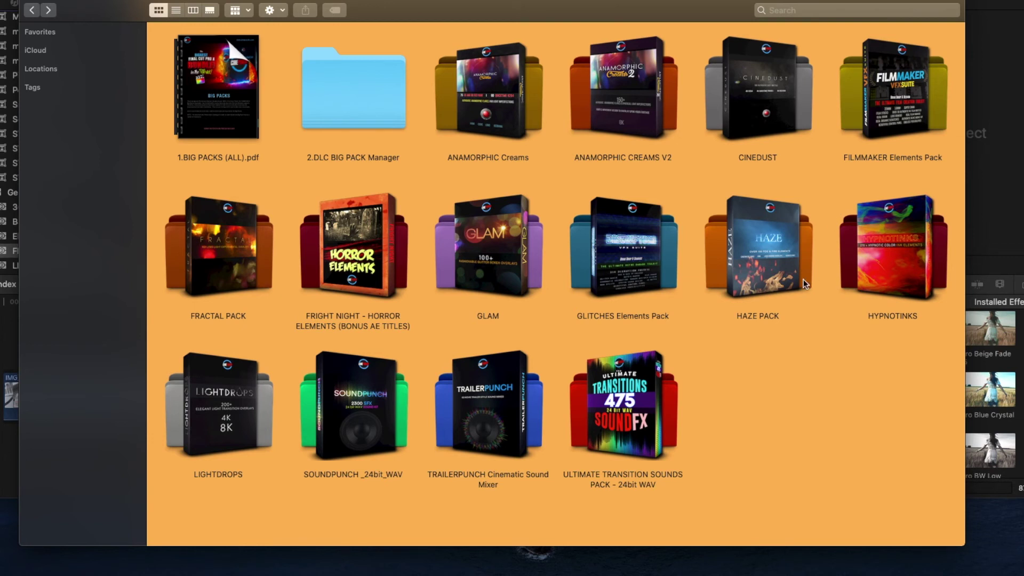
{"action": "double_click", "coordinate": [788, 267]}
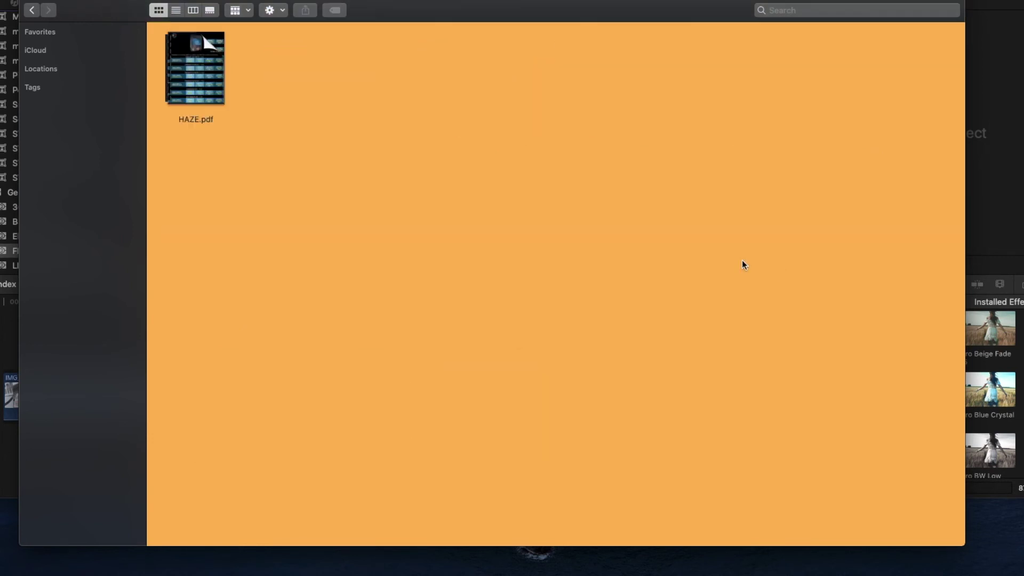
{"action": "double_click", "coordinate": [222, 75]}
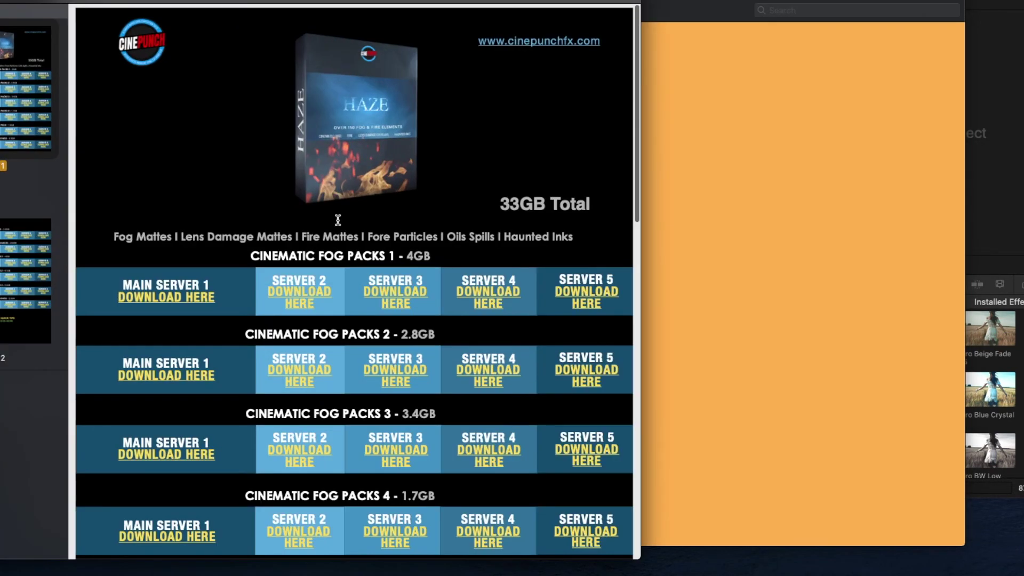
{"action": "scroll", "coordinate": [279, 220], "scroll_direction": "down", "scroll_amount": 7}
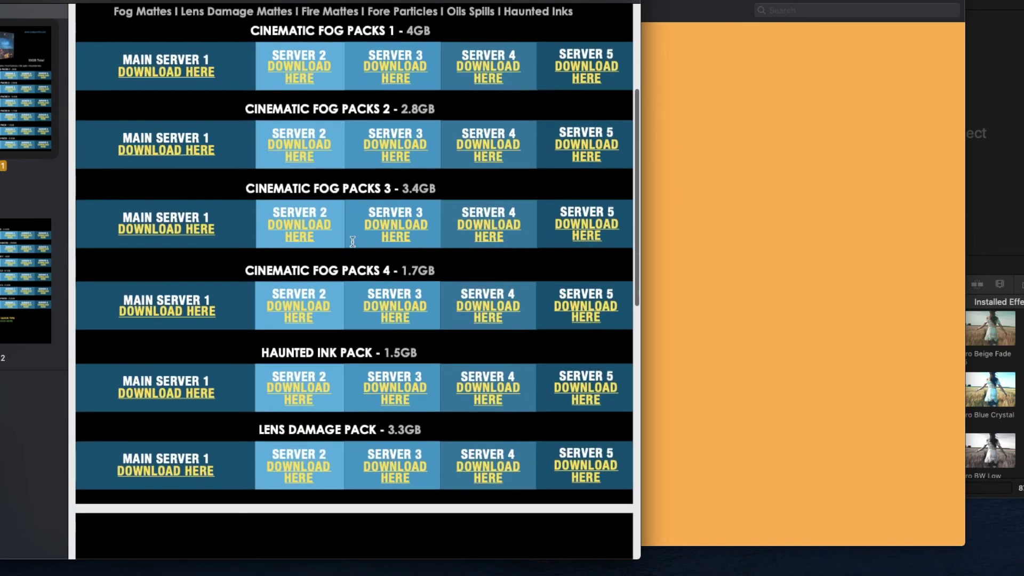
{"action": "key", "text": "super+w"}
{"action": "left_click", "coordinate": [33, 10]}
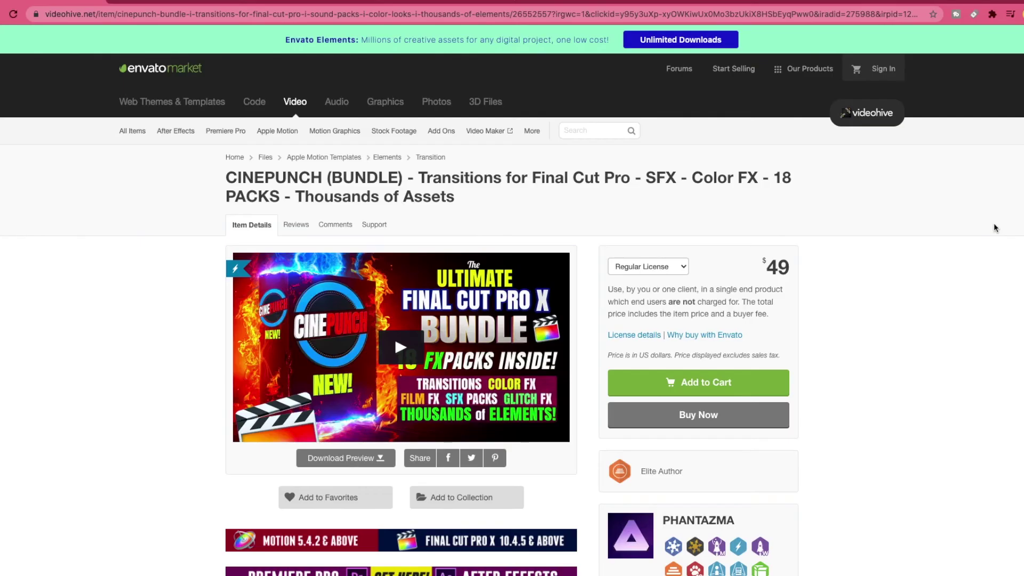
Step: Scroll the CINEPUNCH bundle page down through its contents, from TRANSITIONPUNCH 5.0 to LIGHTDROPS
{"action": "scroll", "coordinate": [859, 285], "scroll_direction": "down", "scroll_amount": 5}
{"action": "scroll", "coordinate": [894, 285], "scroll_direction": "down", "scroll_amount": 4}
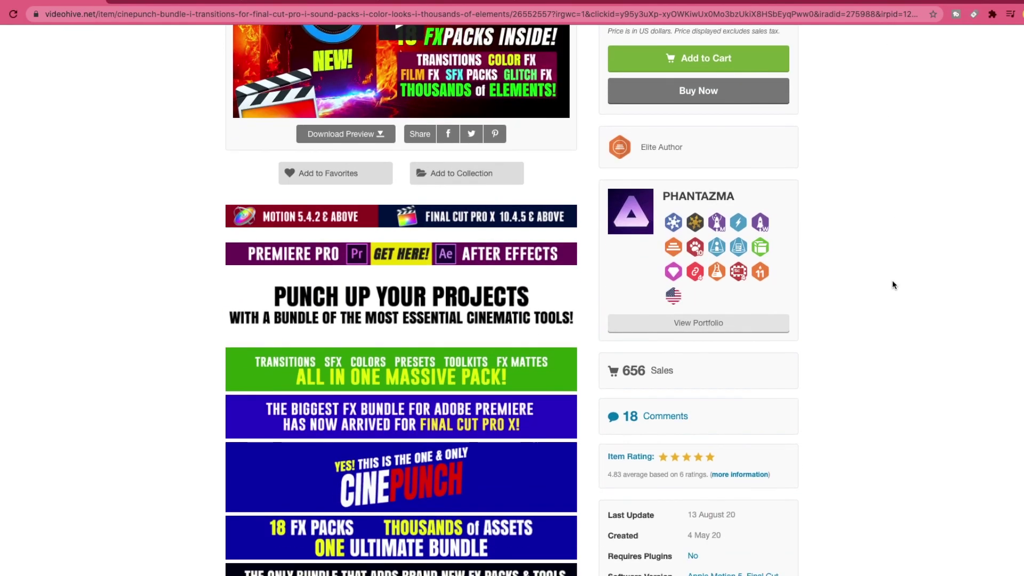
{"action": "scroll", "coordinate": [894, 286], "scroll_direction": "down", "scroll_amount": 4}
{"action": "scroll", "coordinate": [894, 285], "scroll_direction": "down", "scroll_amount": 7}
{"action": "scroll", "coordinate": [894, 285], "scroll_direction": "down", "scroll_amount": 5}
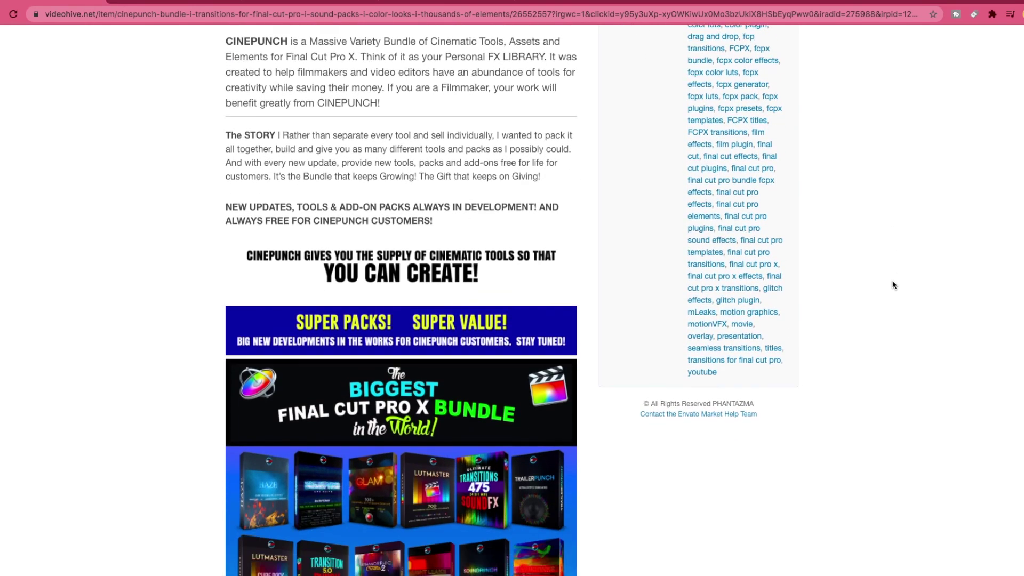
{"action": "scroll", "coordinate": [894, 285], "scroll_direction": "down", "scroll_amount": 3}
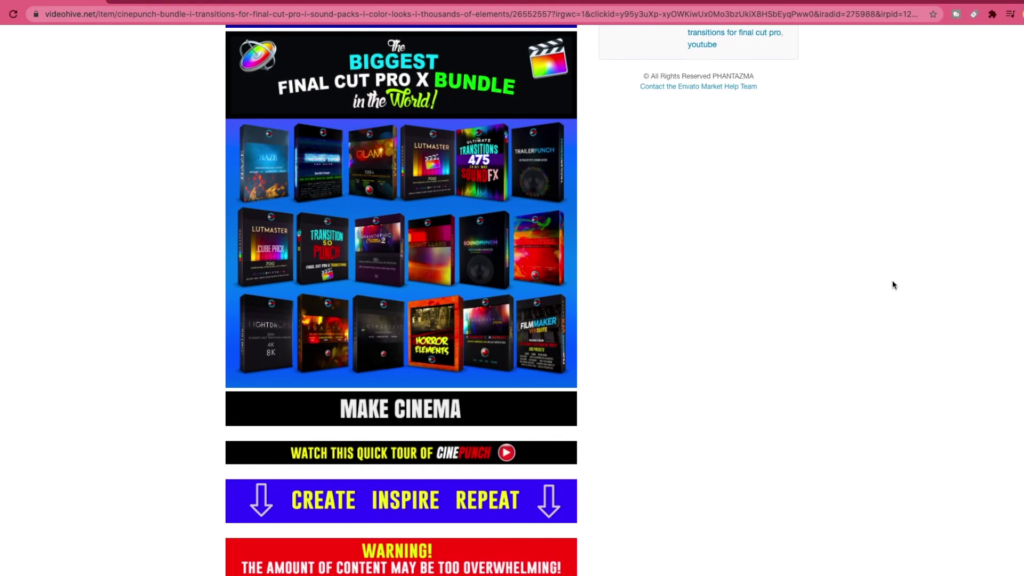
{"action": "scroll", "coordinate": [894, 285], "scroll_direction": "down", "scroll_amount": 4}
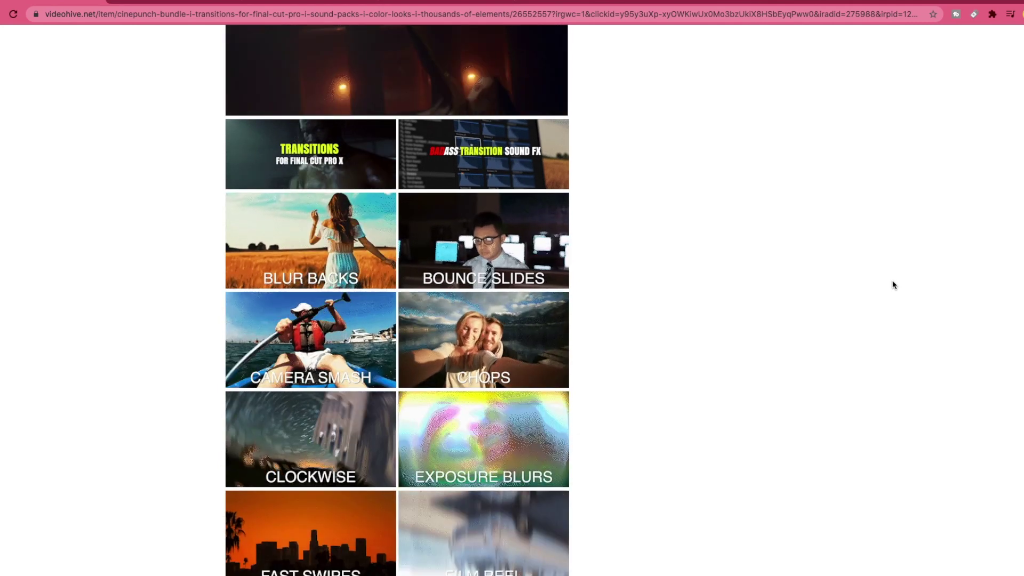
{"action": "scroll", "coordinate": [895, 285], "scroll_direction": "down", "scroll_amount": 5}
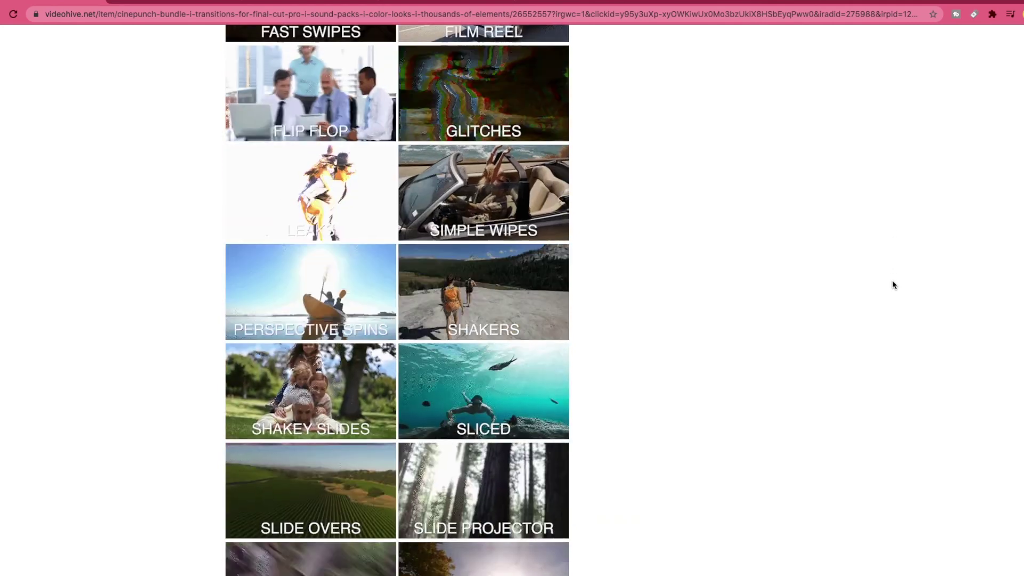
{"action": "scroll", "coordinate": [894, 285], "scroll_direction": "down", "scroll_amount": 5}
{"action": "scroll", "coordinate": [894, 284], "scroll_direction": "down", "scroll_amount": 5}
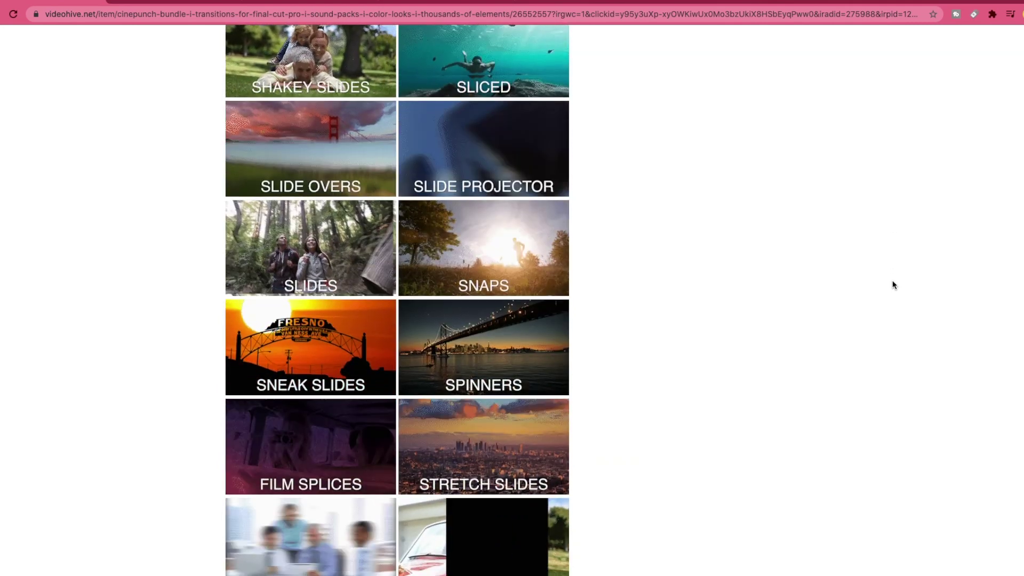